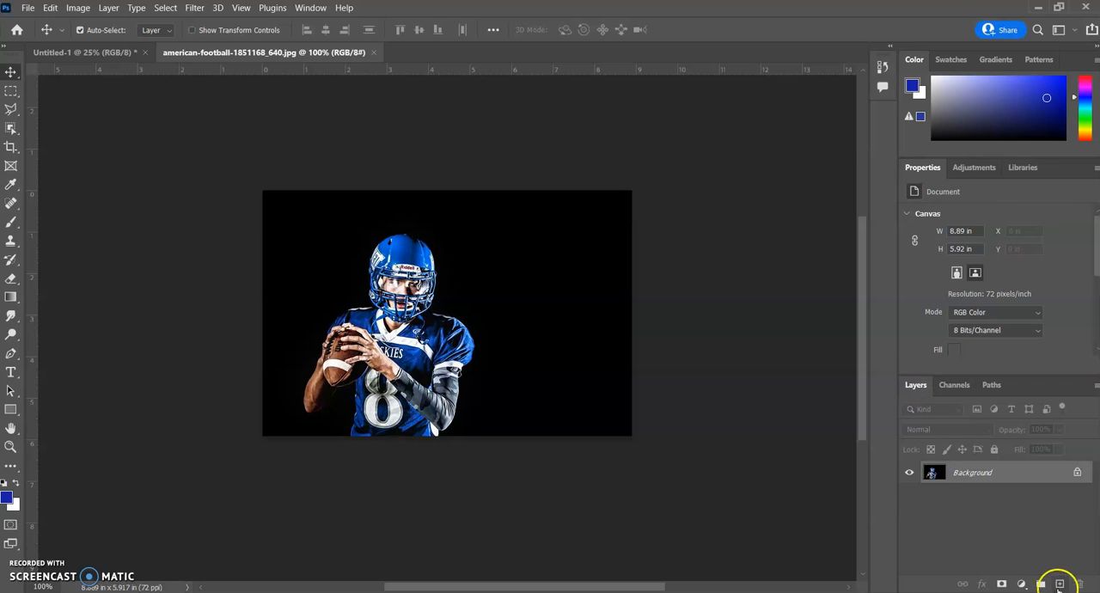
# Step: Add a new empty layer, unlock the Background layer, and place the empty layer beneath the photo layer
pyautogui.click(1061, 584)
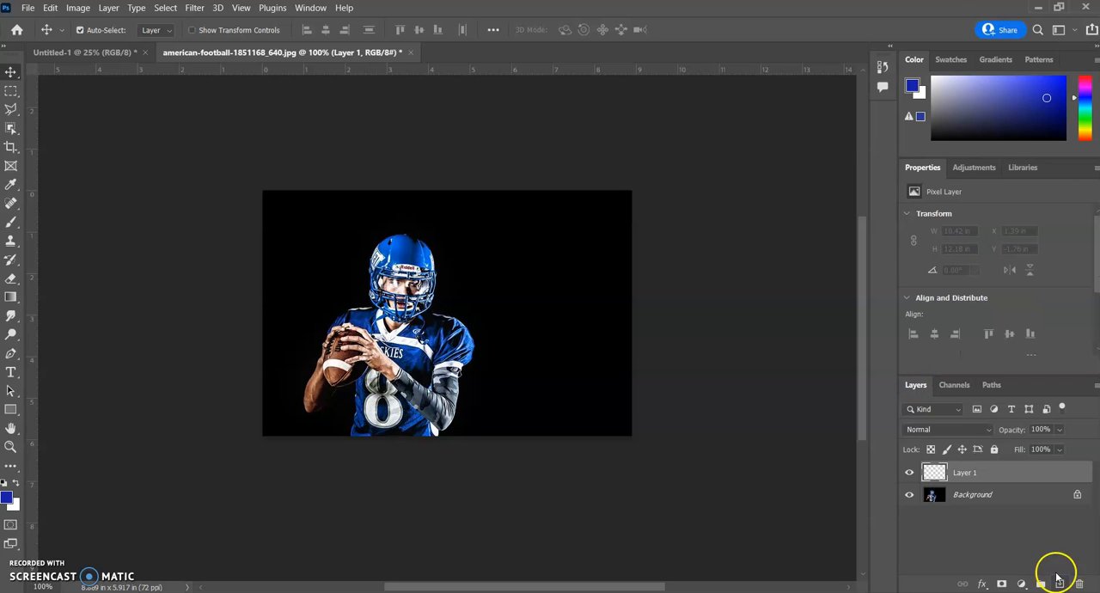
pyautogui.click(1015, 516)
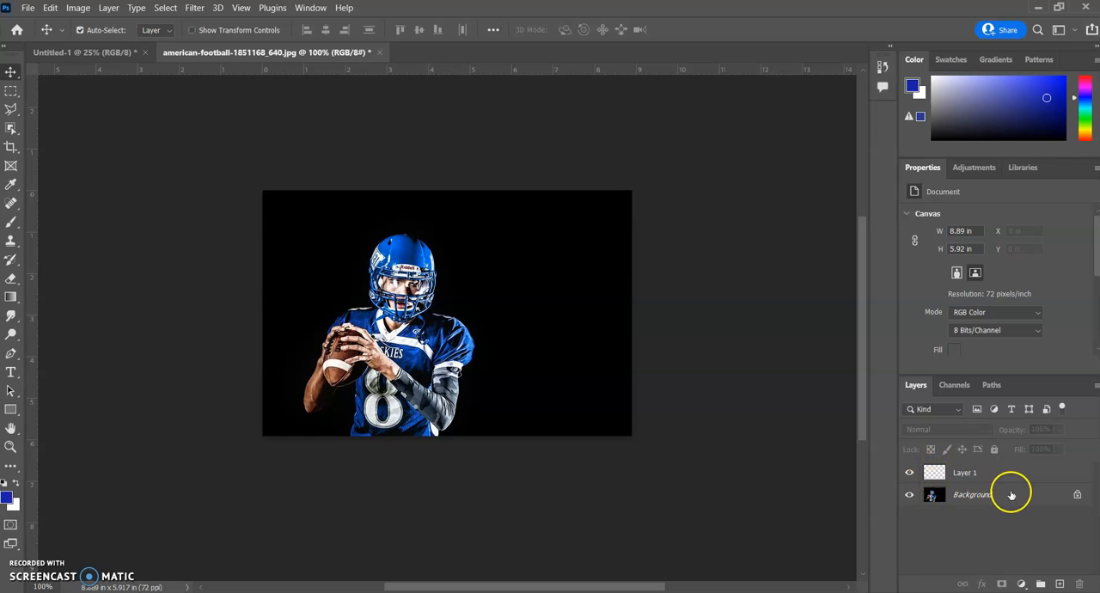
pyautogui.moveTo(1023, 495); pyautogui.dragTo(1023, 451)
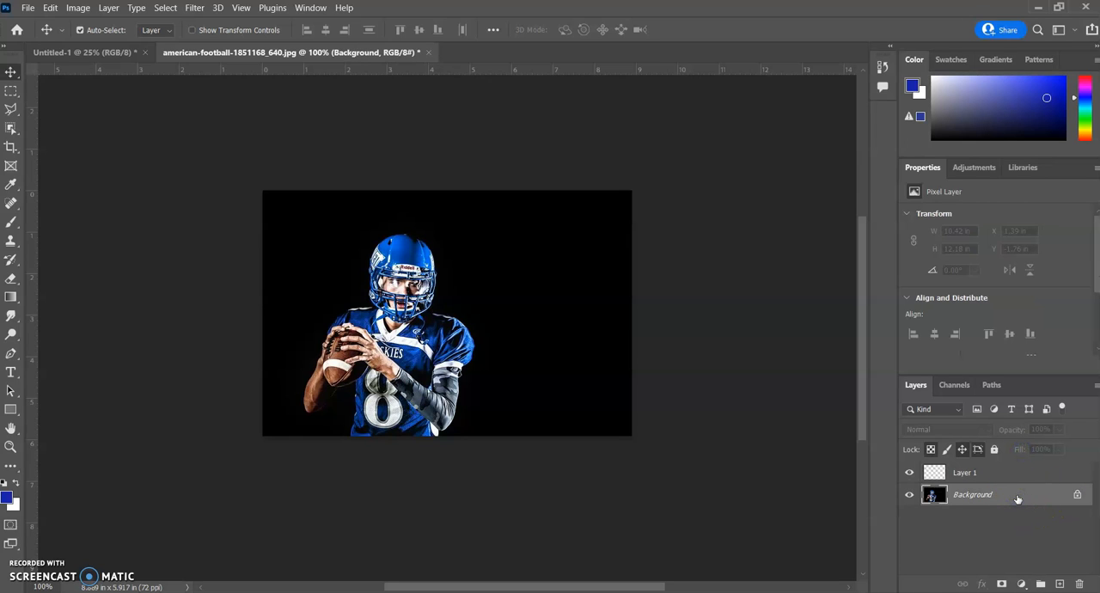
pyautogui.click(1076, 494)
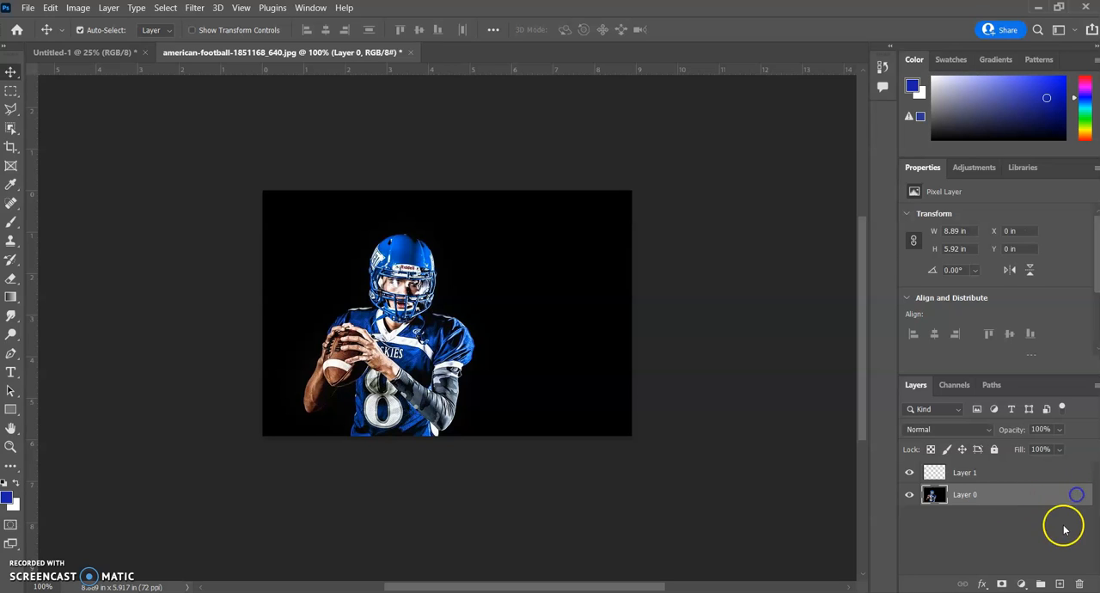
pyautogui.moveTo(1002, 468); pyautogui.dragTo(1008, 512)
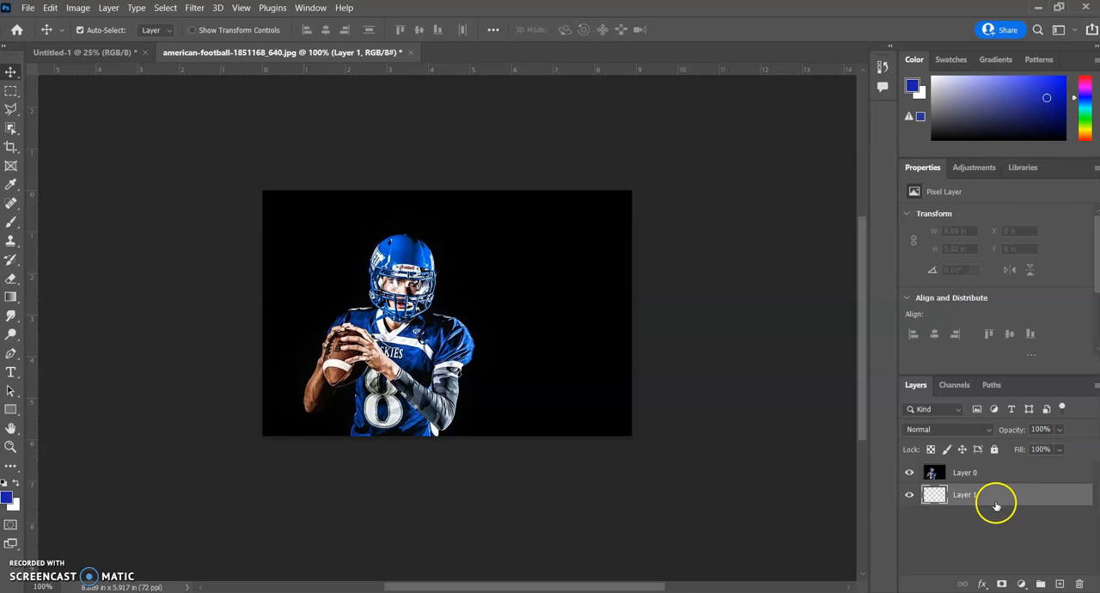
# Step: Toggle the visibility of Layer 0 to check the empty layer beneath the photo
pyautogui.click(909, 474)
pyautogui.click(910, 475)
pyautogui.click(910, 474)
pyautogui.click(909, 474)
pyautogui.click(909, 474)
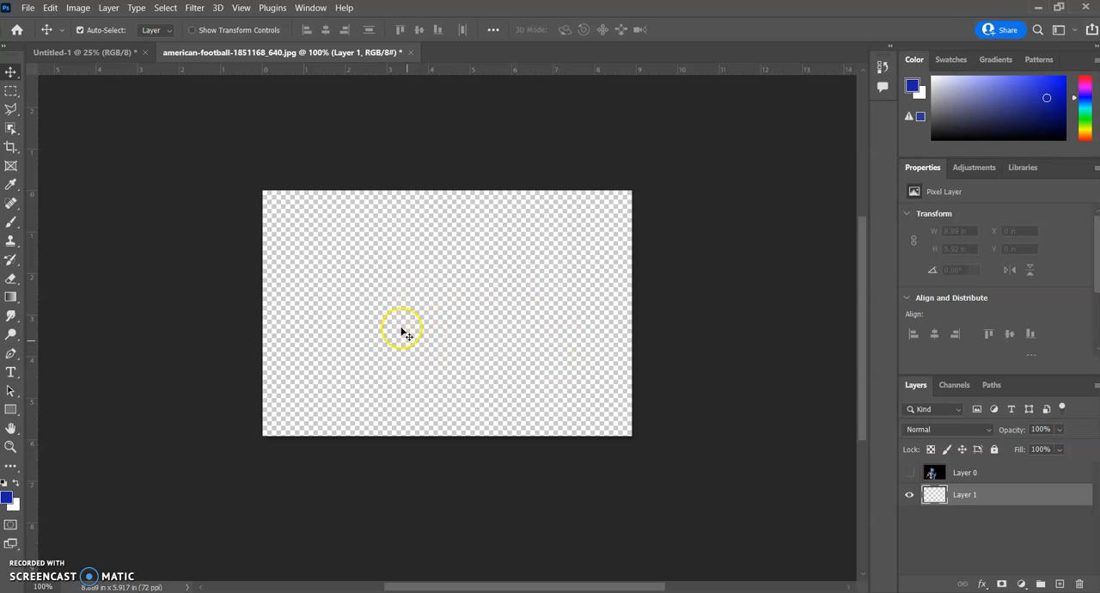
pyautogui.click(910, 473)
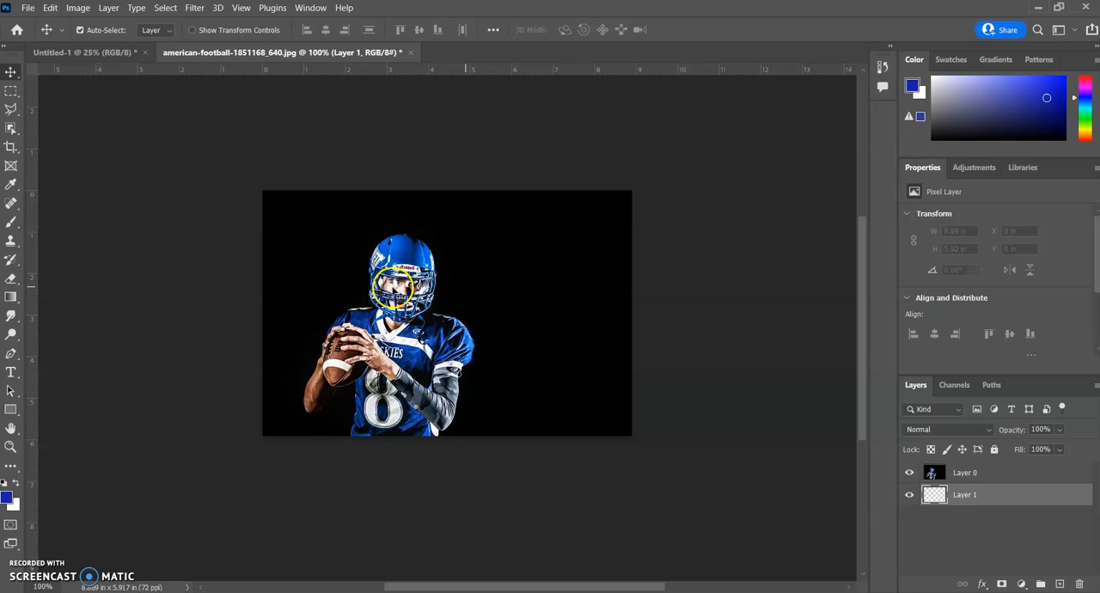
pyautogui.click(11, 355)
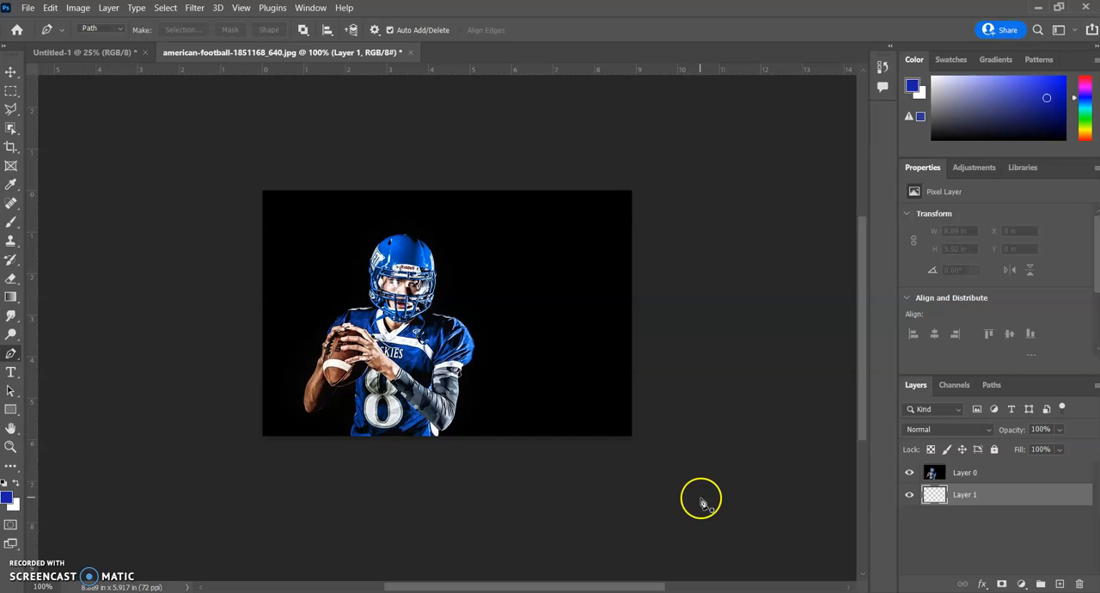
pyautogui.click(992, 385)
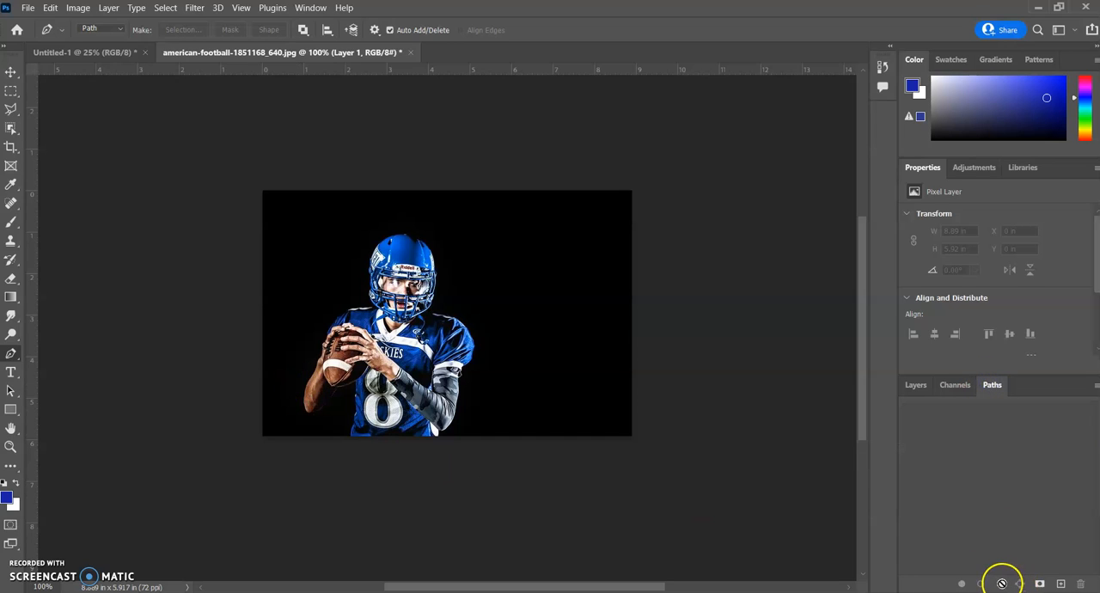
pyautogui.click(916, 386)
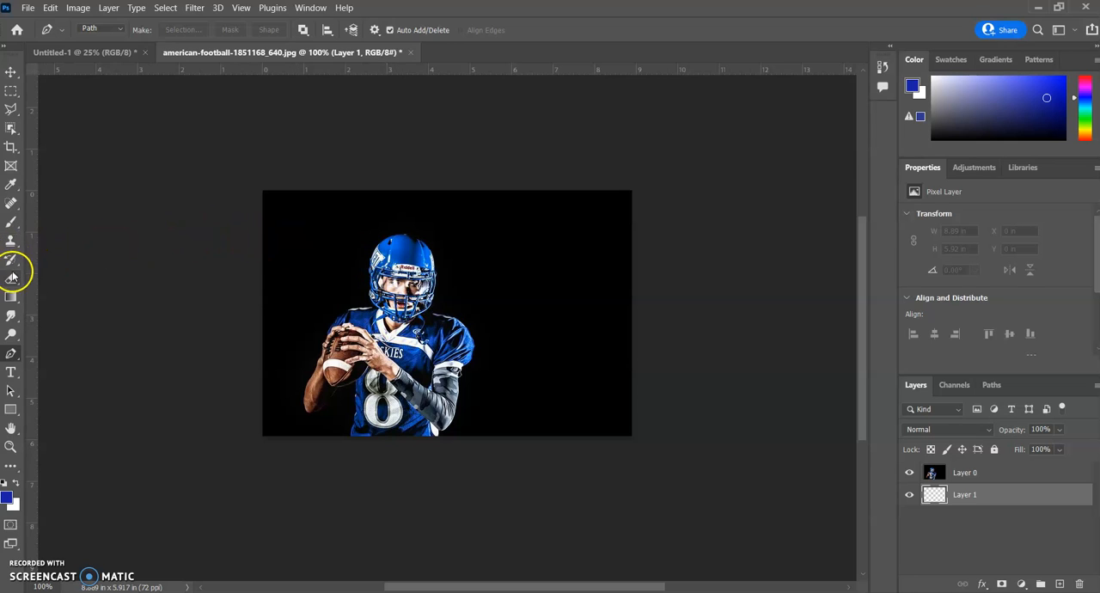
# Step: Outline the football player with a freehand Lasso selection, closing it along the photo's lower edge
pyautogui.click(10, 110)
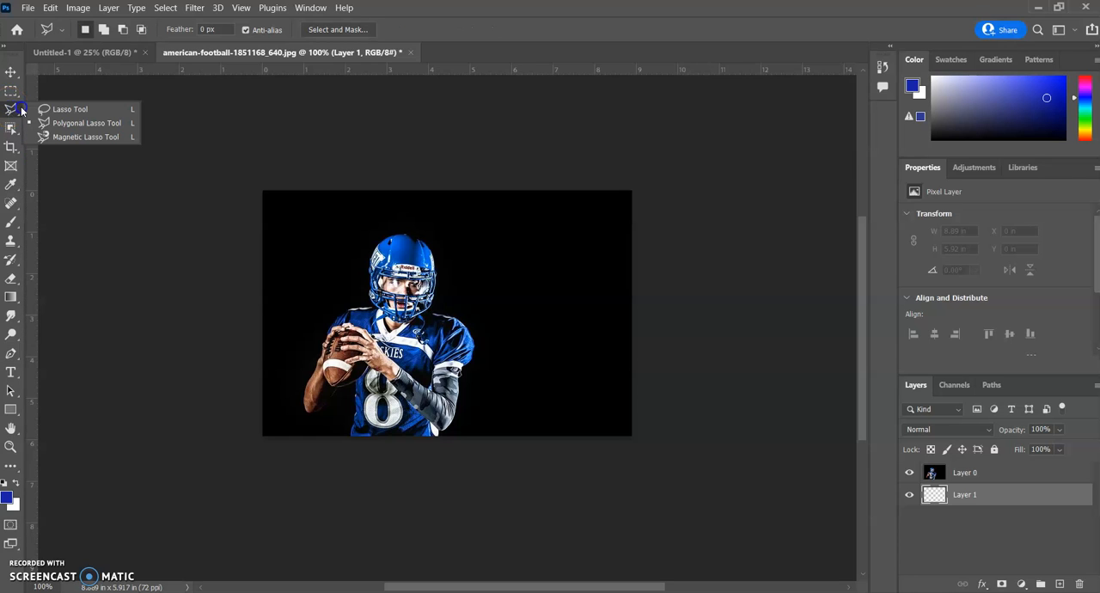
pyautogui.click(62, 113)
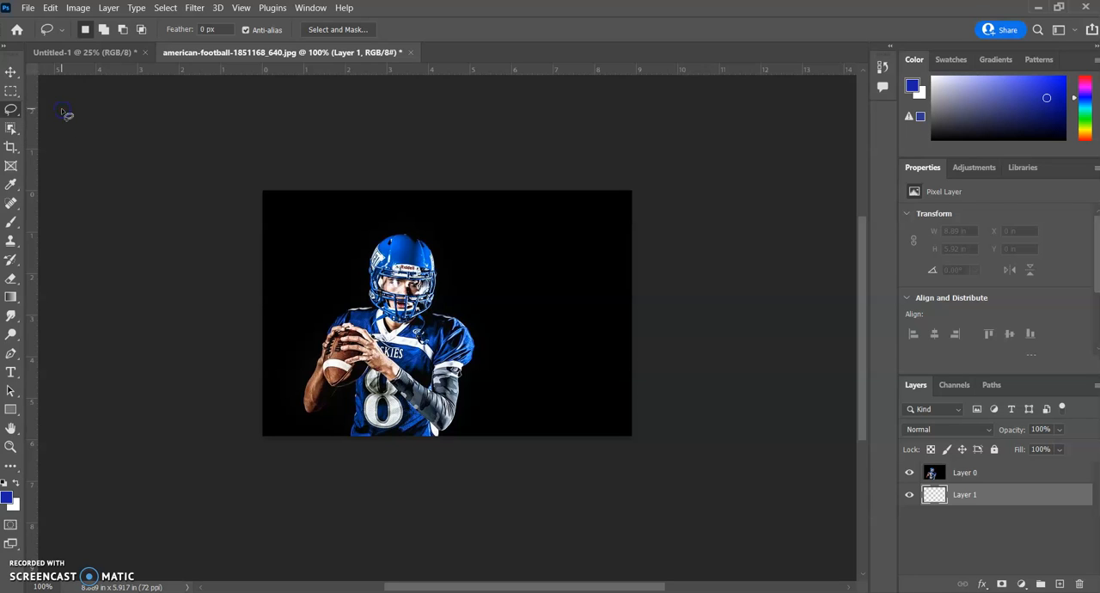
pyautogui.moveTo(343, 316)
pyautogui.mouseDown()
pyautogui.moveTo(341, 306)
pyautogui.moveTo(363, 303)
pyautogui.mouseUp()
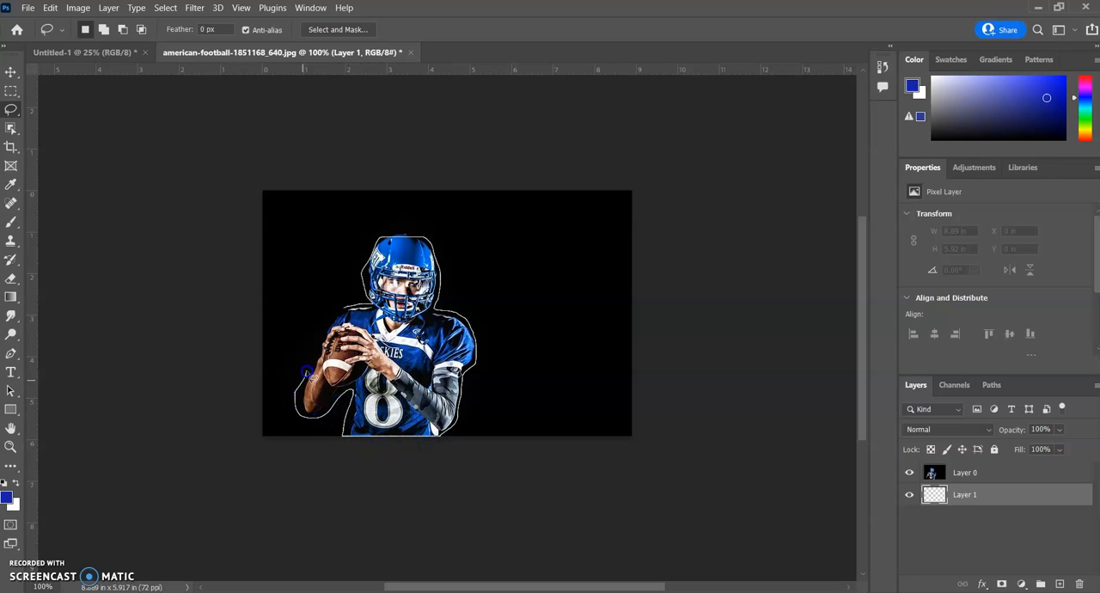
pyautogui.moveTo(342, 306); pyautogui.dragTo(342, 307)
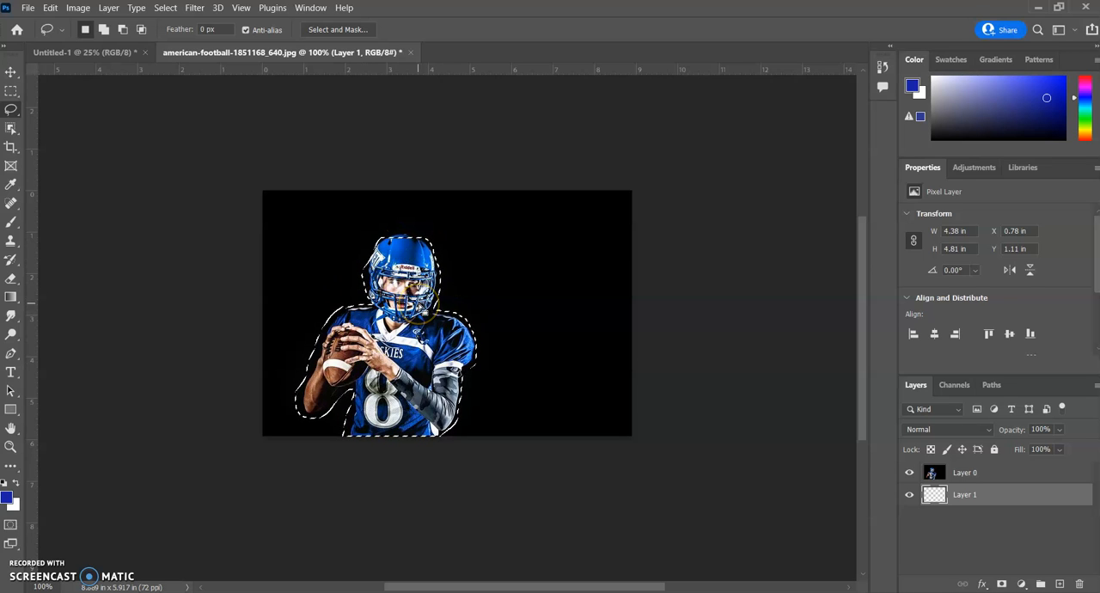
# Step: Cut the selected player out of Layer 0 and paste it on its own layer with Layer 0 hidden
pyautogui.hotkey('ctrl', 'x')
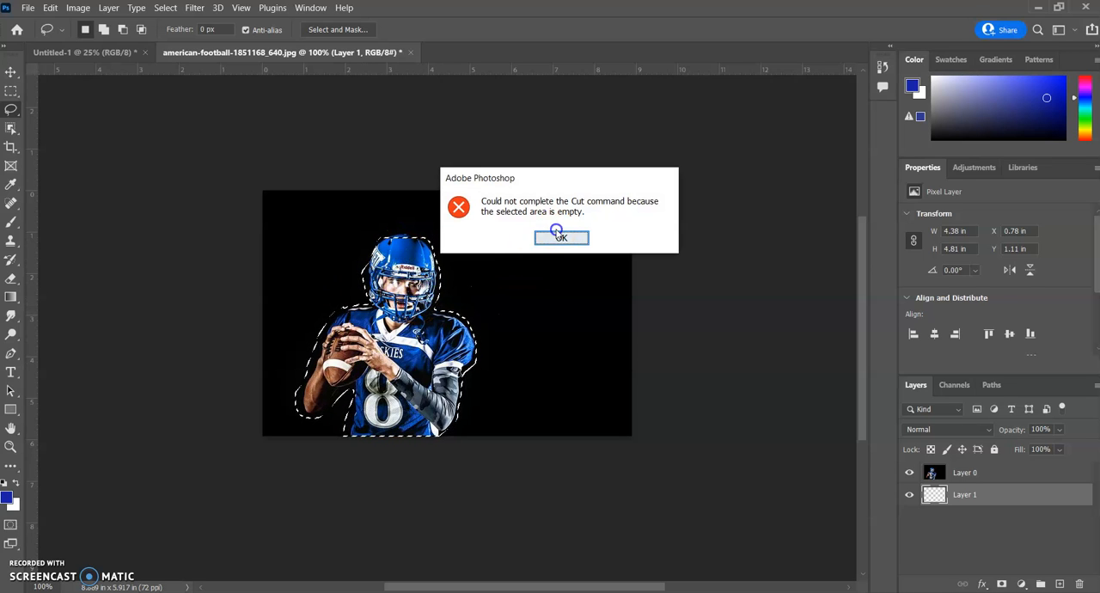
pyautogui.click(561, 237)
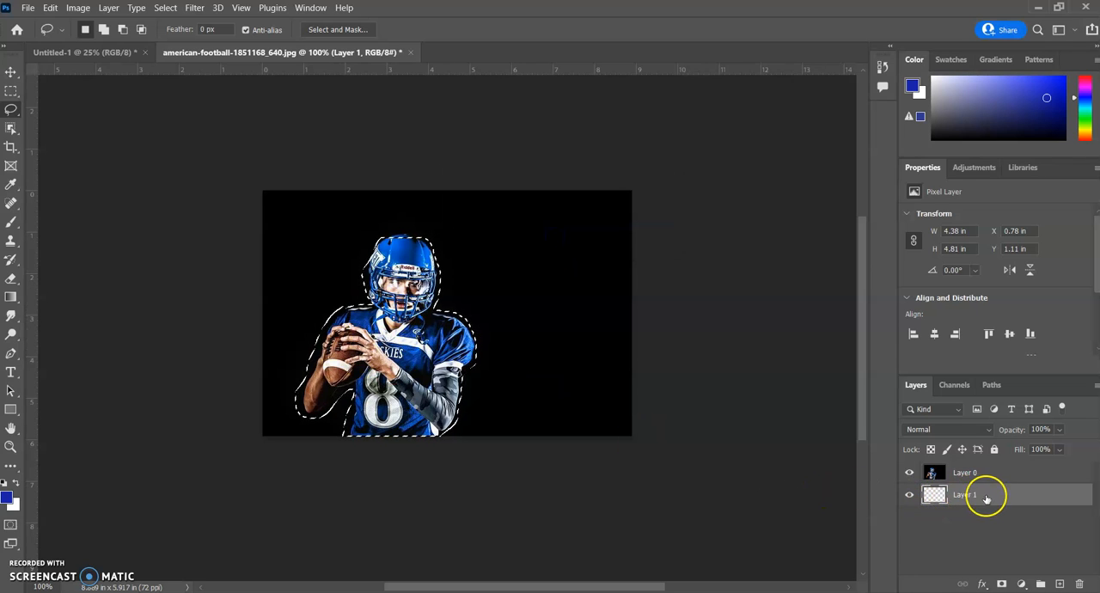
pyautogui.click(1006, 474)
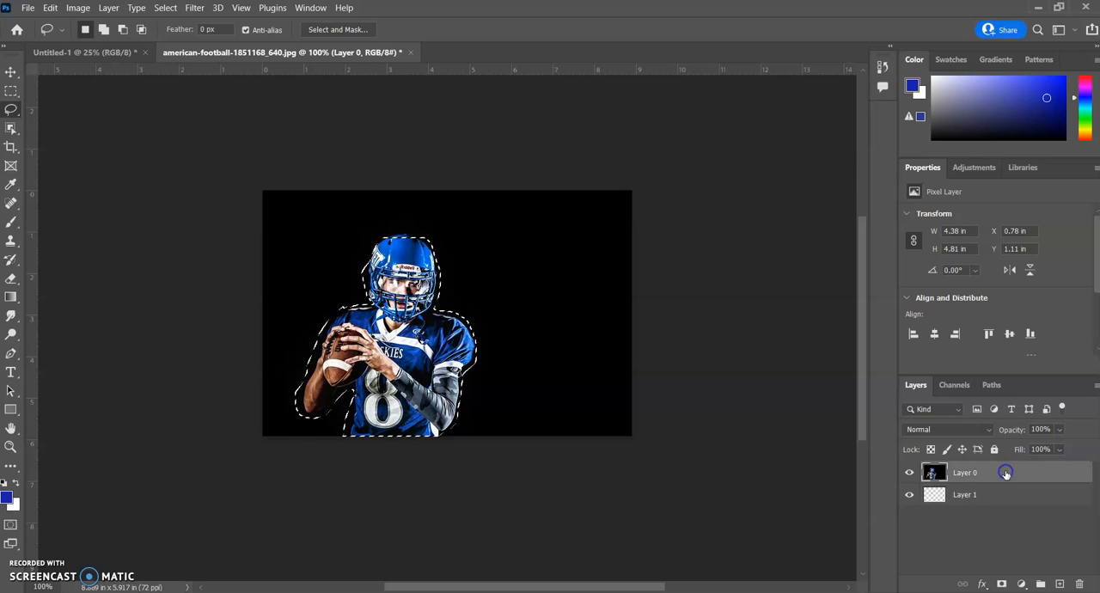
pyautogui.press('Delete')
pyautogui.hotkey('ctrl', 'd')
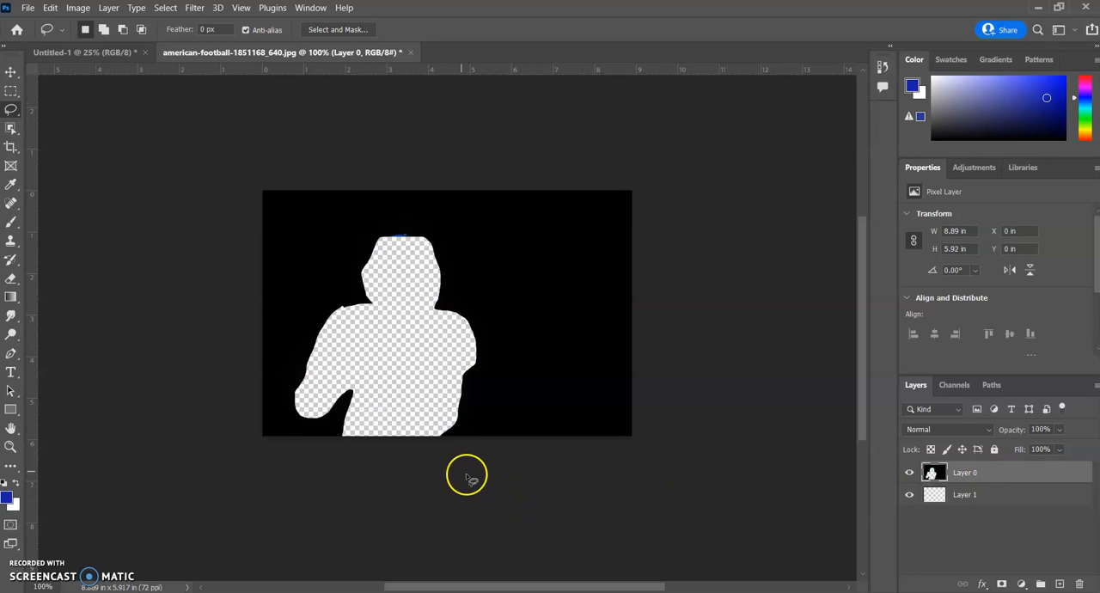
pyautogui.click(909, 474)
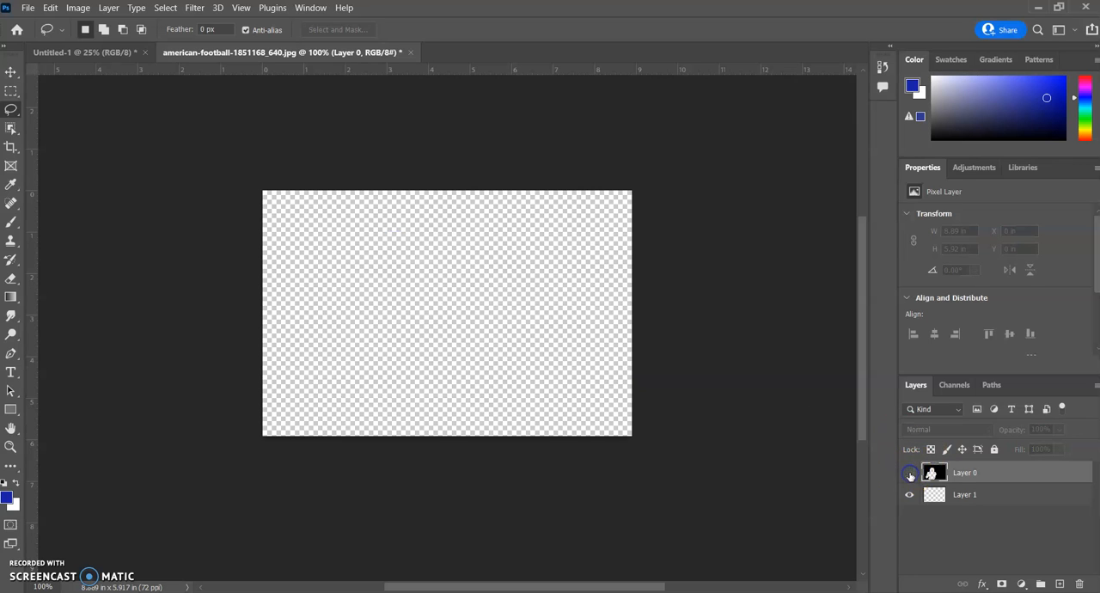
pyautogui.hotkey('ctrl', 'v')
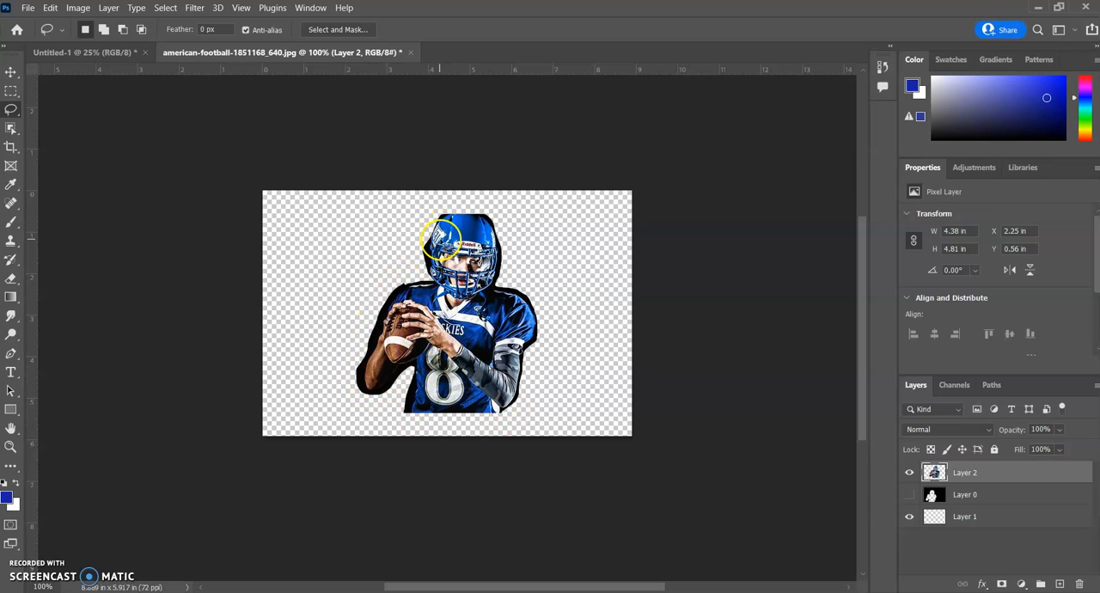
# Step: Undo the paste, layer hiding and cut, and clear the selection around the player
pyautogui.hotkey('ctrl', 'z')
pyautogui.hotkey('ctrl', 'z')
pyautogui.hotkey('ctrl', 'z')
pyautogui.hotkey('ctrl', 'z')
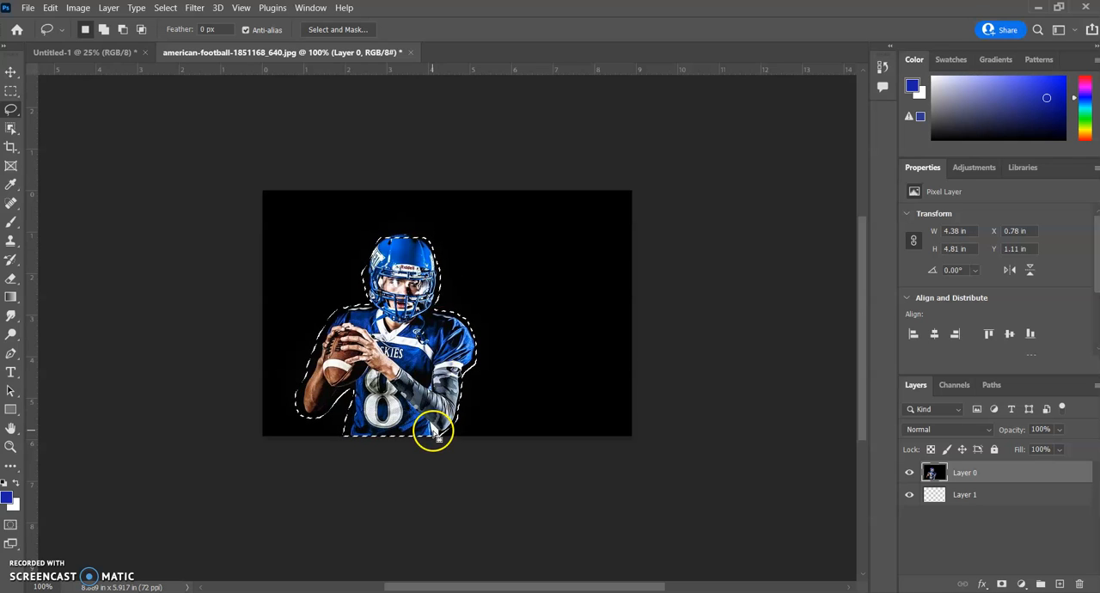
pyautogui.click(434, 434)
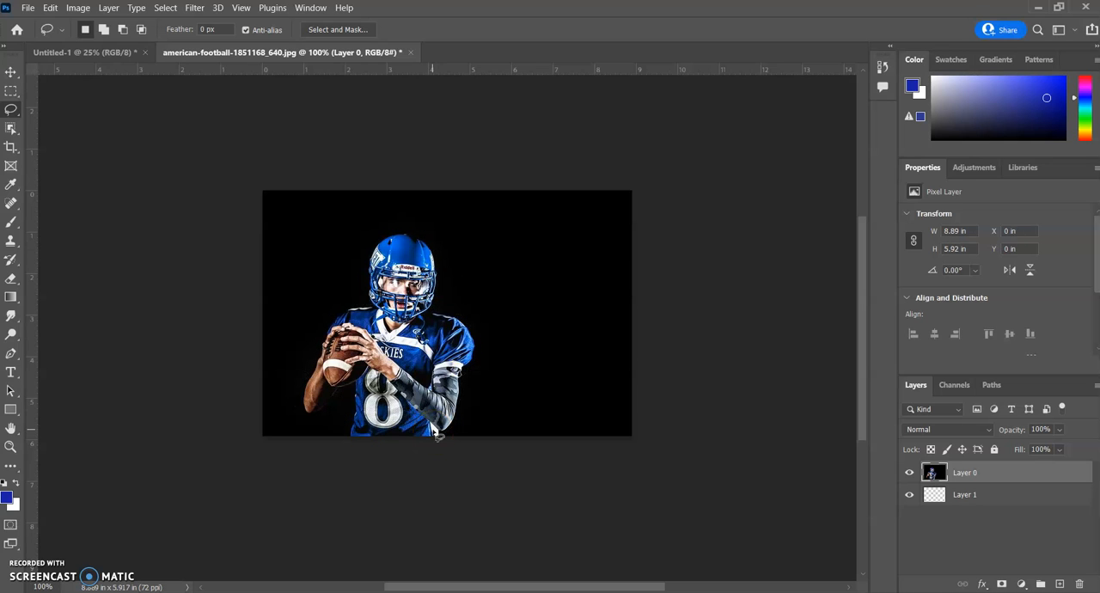
# Step: Trace the player's outline closely with the Polygonal Lasso tool and close it into a selection
pyautogui.click(12, 111)
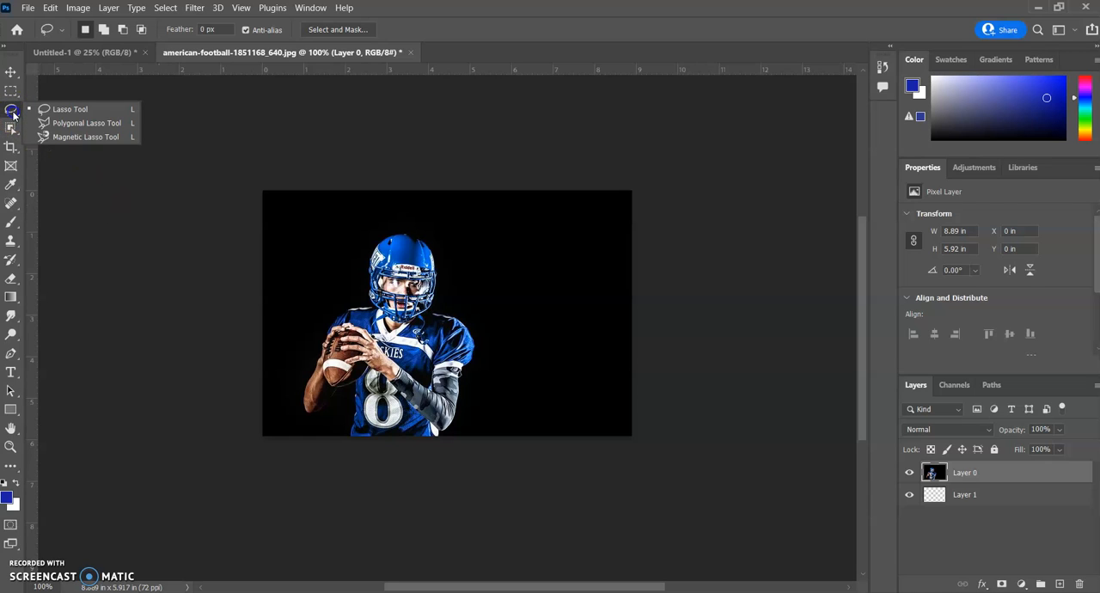
pyautogui.click(60, 129)
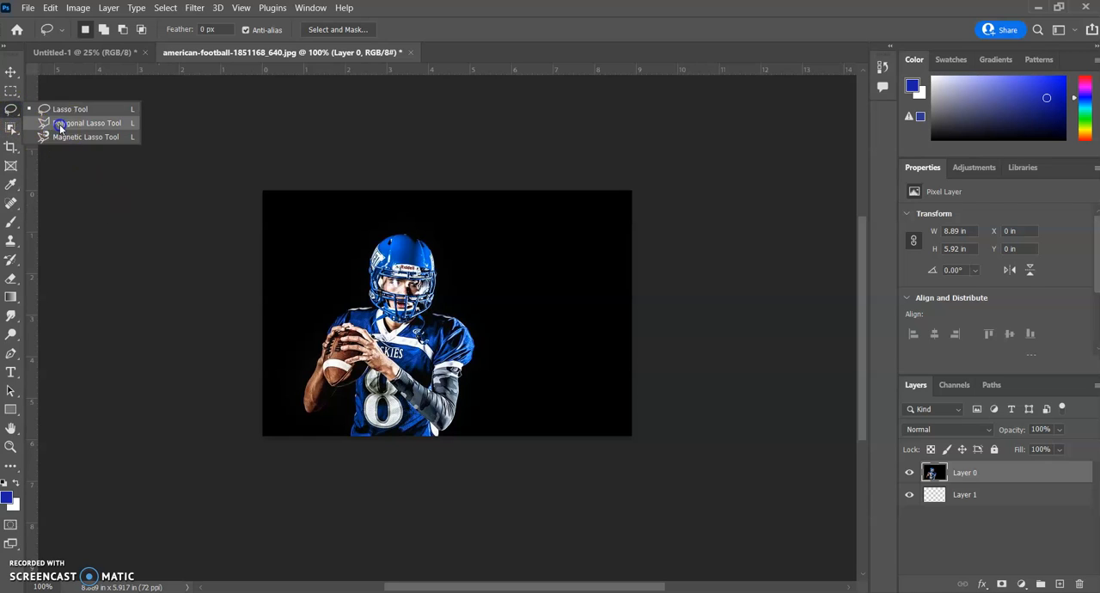
pyautogui.click(60, 125)
pyautogui.click(374, 251)
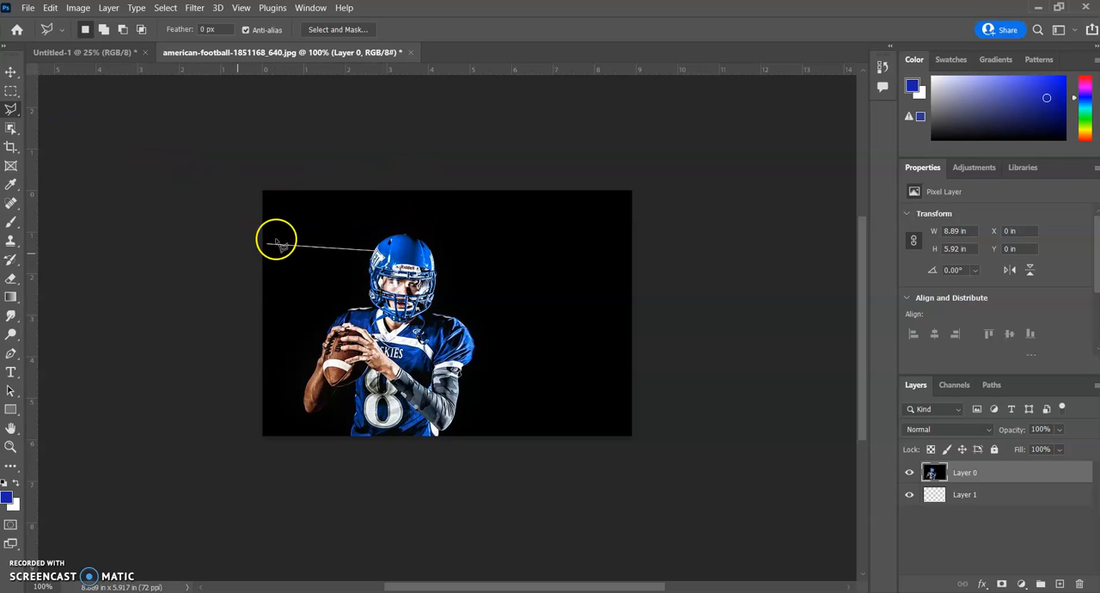
pyautogui.click(380, 241)
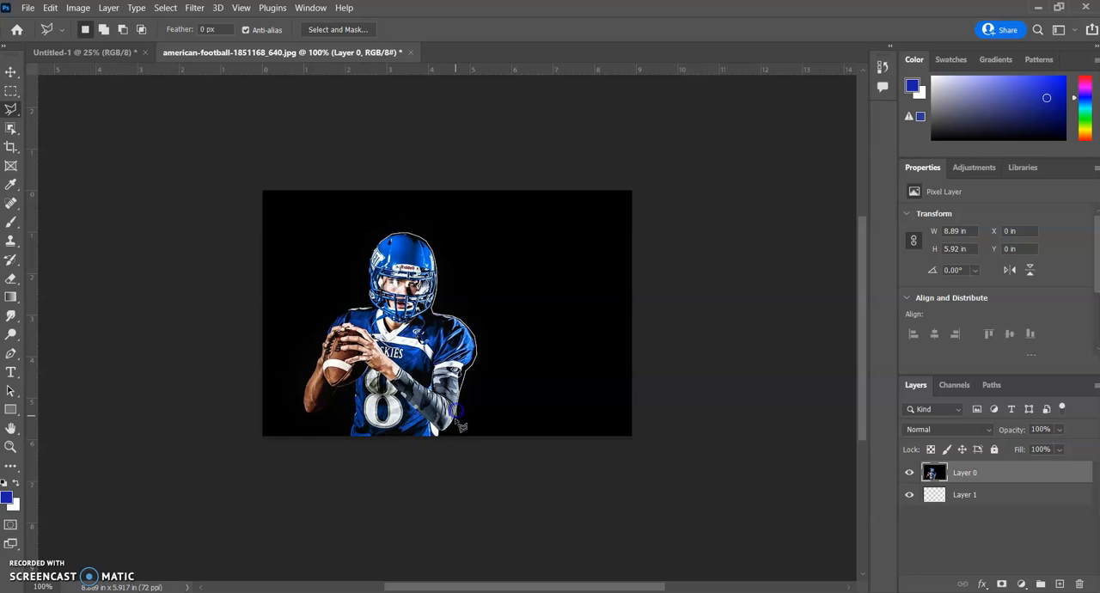
pyautogui.click(374, 474)
pyautogui.click(335, 451)
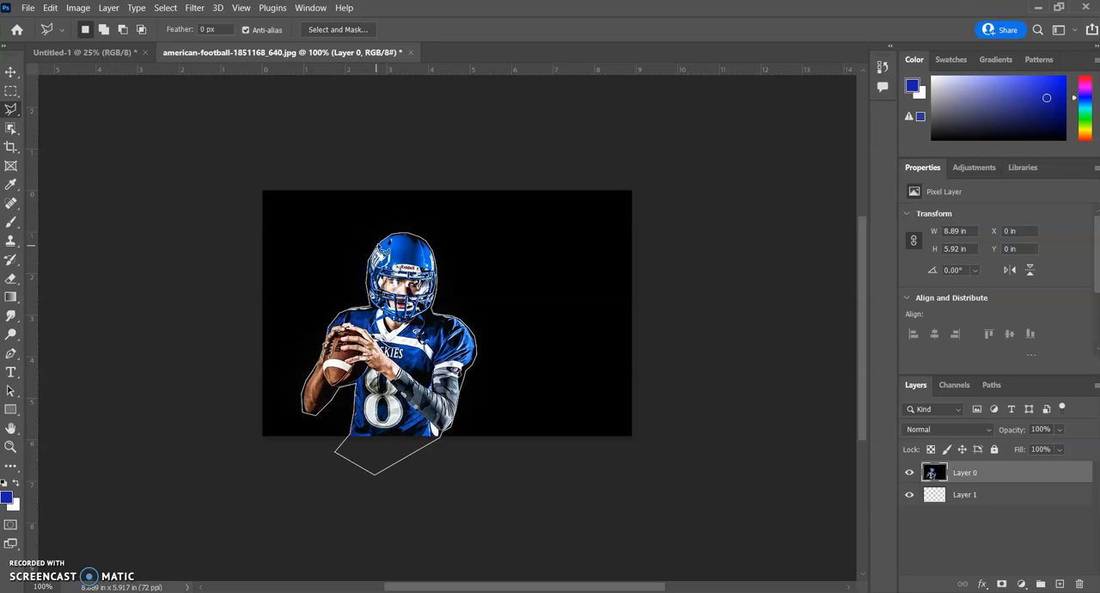
pyautogui.press('Return')
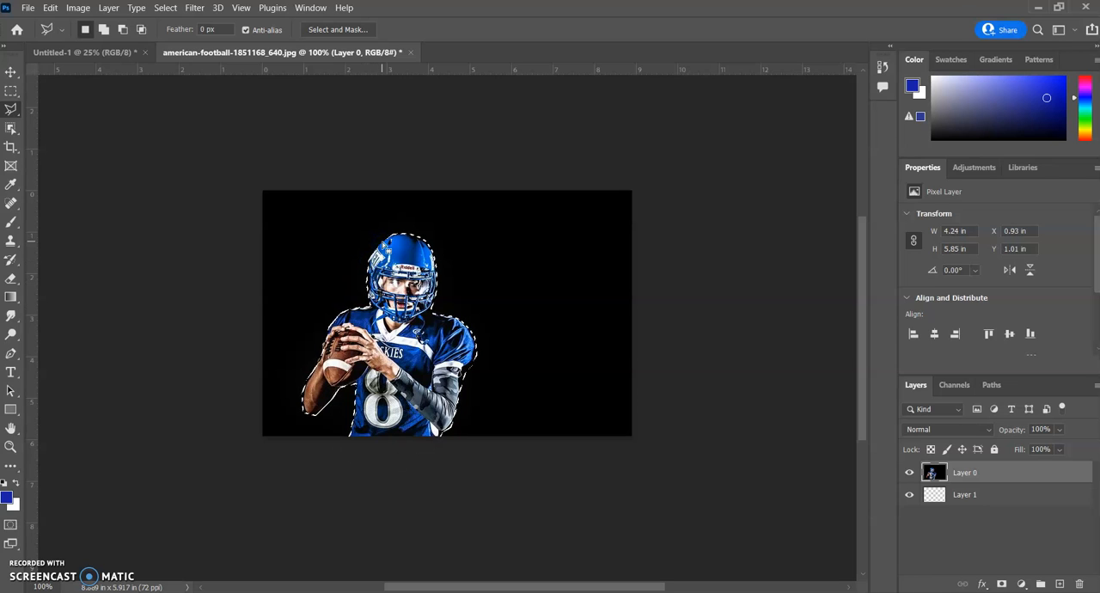
# Step: Try removing the selected player from Layer 0, undo the removal, and clear the selection
pyautogui.press('Delete')
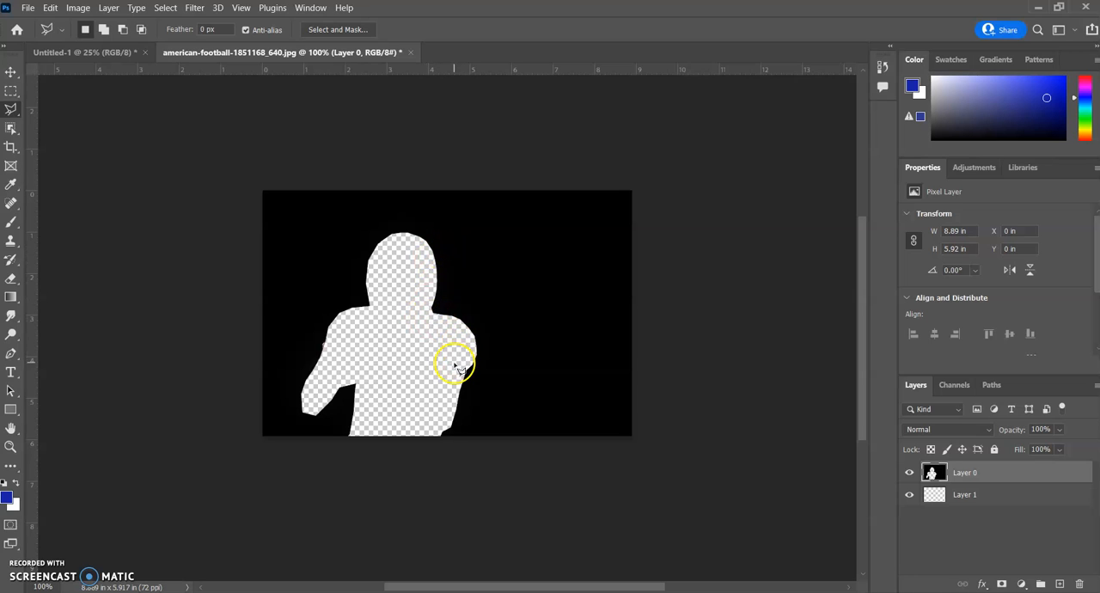
pyautogui.hotkey('ctrl', 'z')
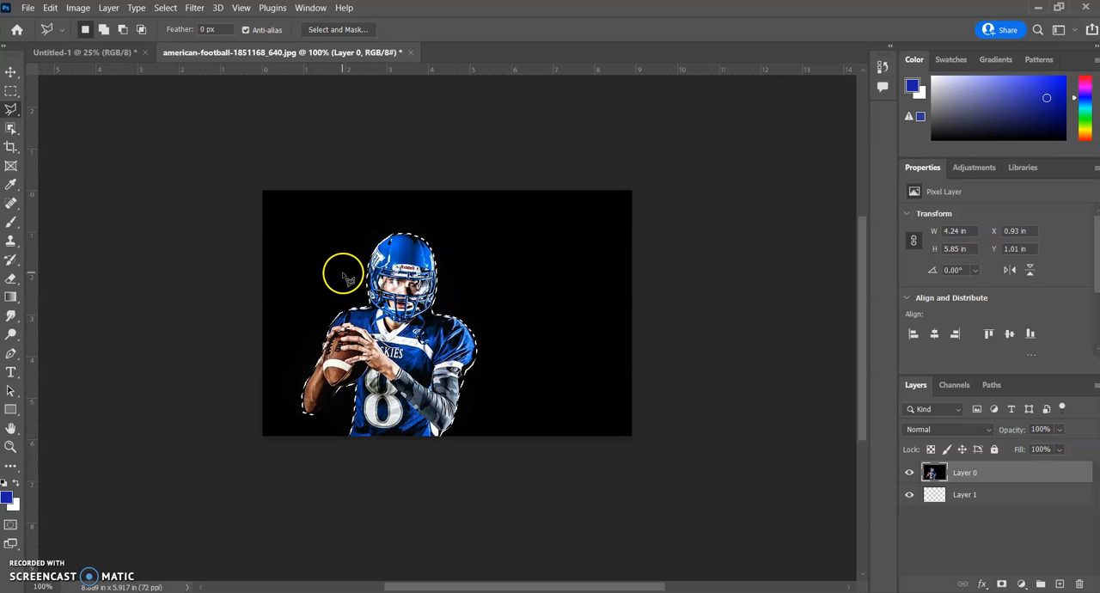
pyautogui.hotkey('ctrl', 'd')
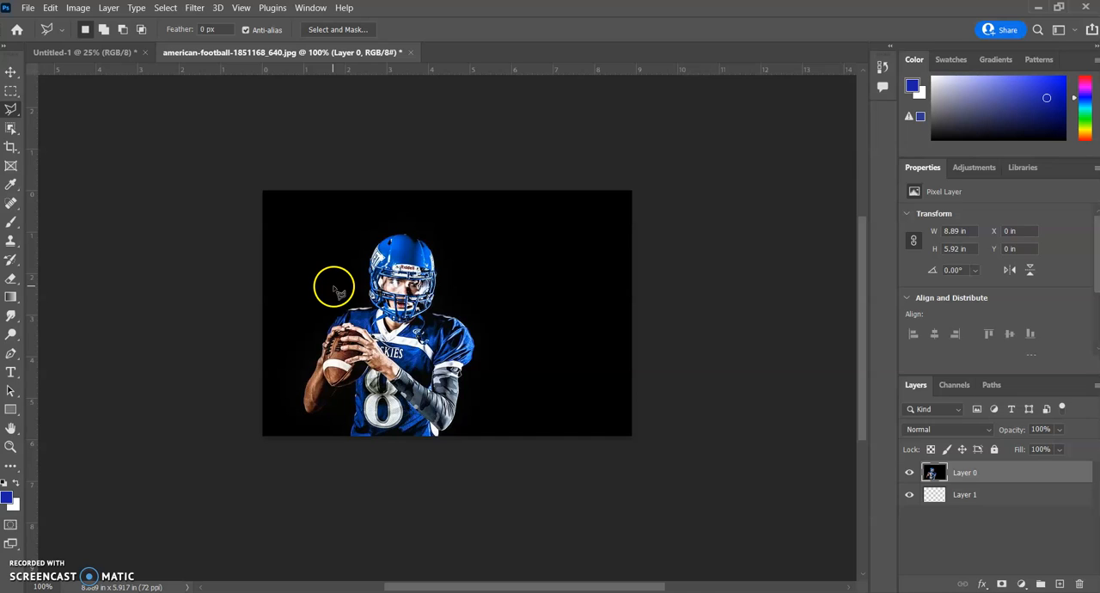
# Step: Select the black background around the player on Layer 0 with the Magic Wand tool at tolerance 5
pyautogui.click(8, 132)
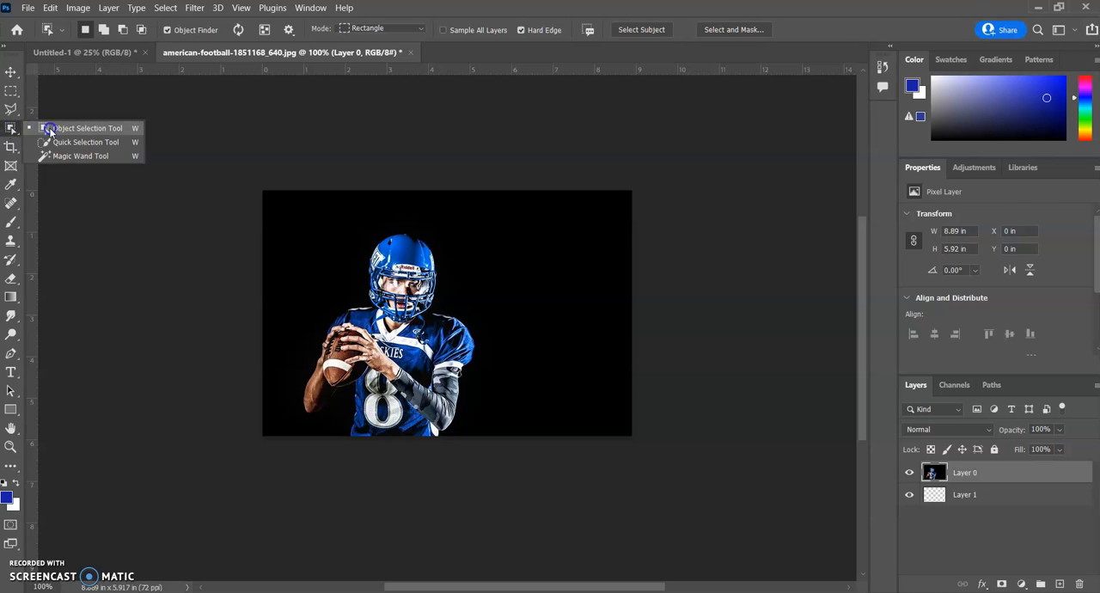
pyautogui.click(76, 156)
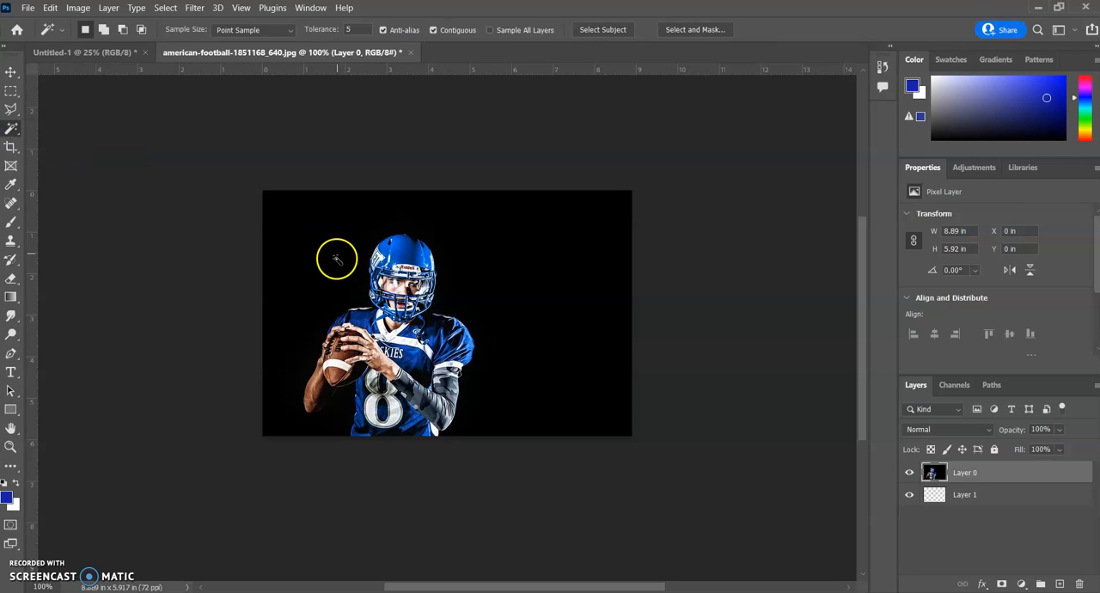
pyautogui.click(311, 230)
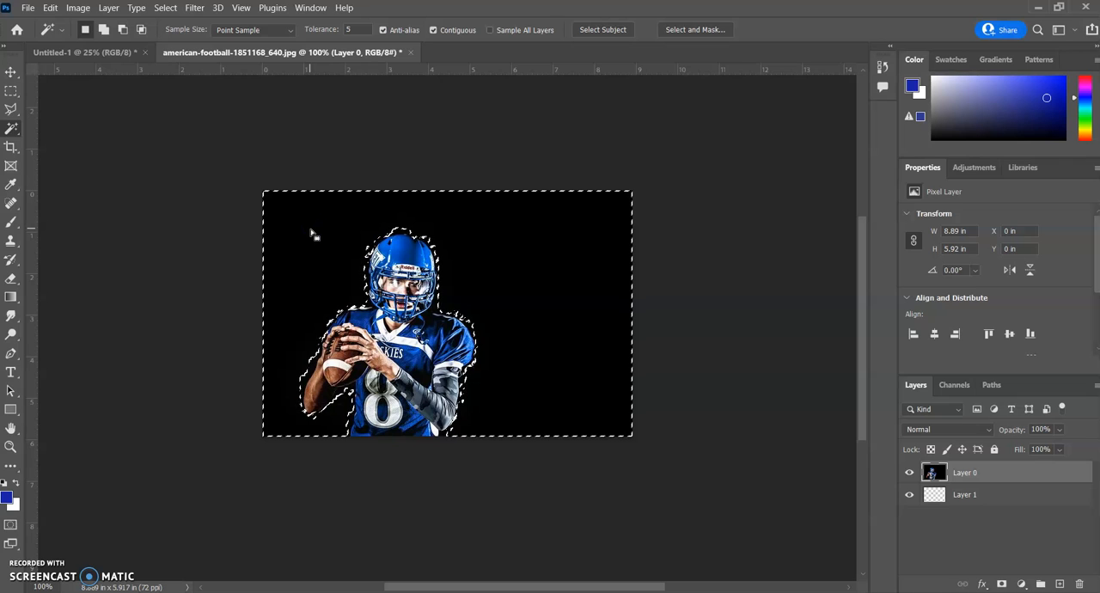
pyautogui.click(540, 247)
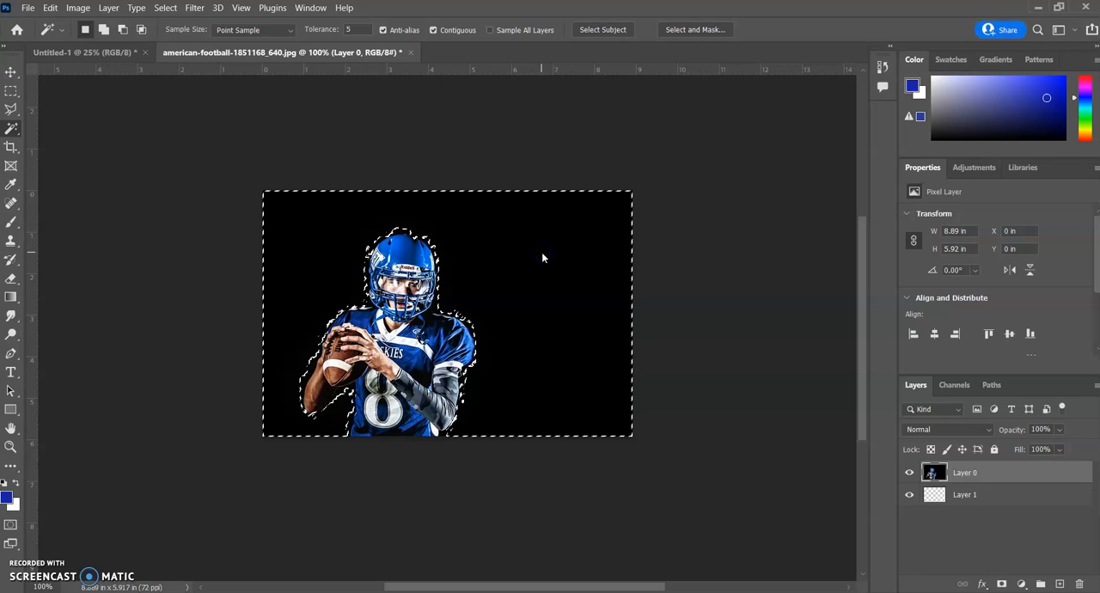
# Step: Reselect the black background around the player with the Magic Wand tool at tolerance 30
pyautogui.click(481, 343)
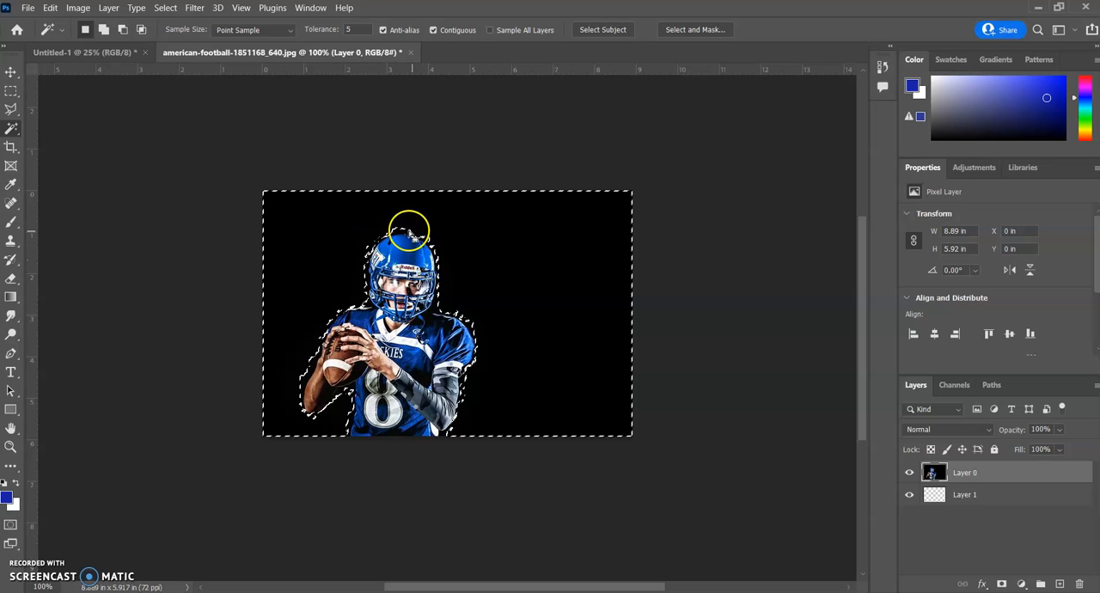
pyautogui.click(356, 29)
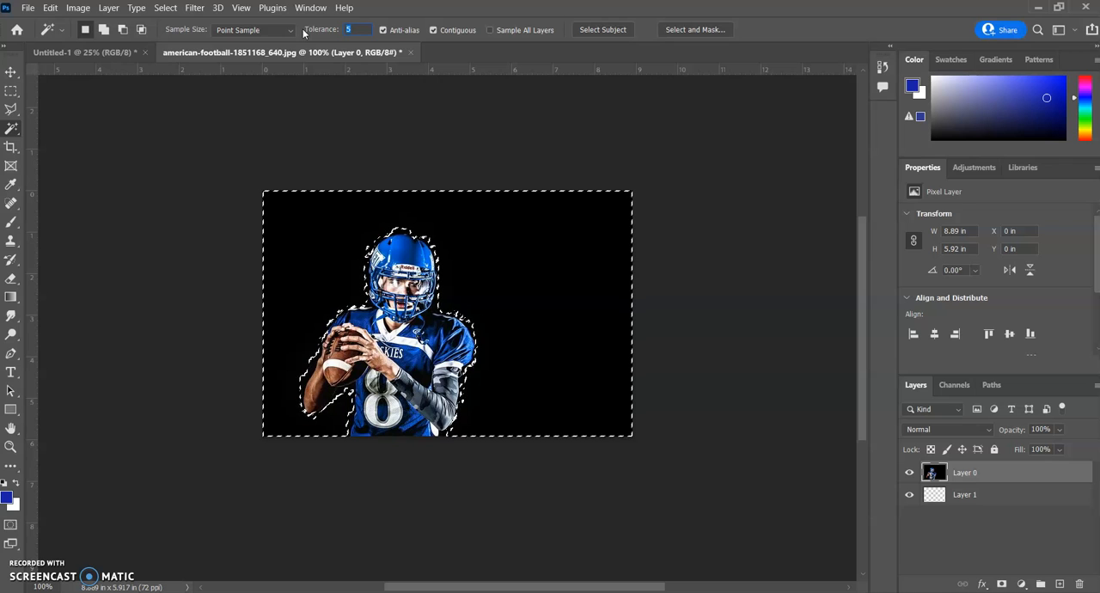
pyautogui.write('30')
pyautogui.click(339, 111)
pyautogui.click(489, 280)
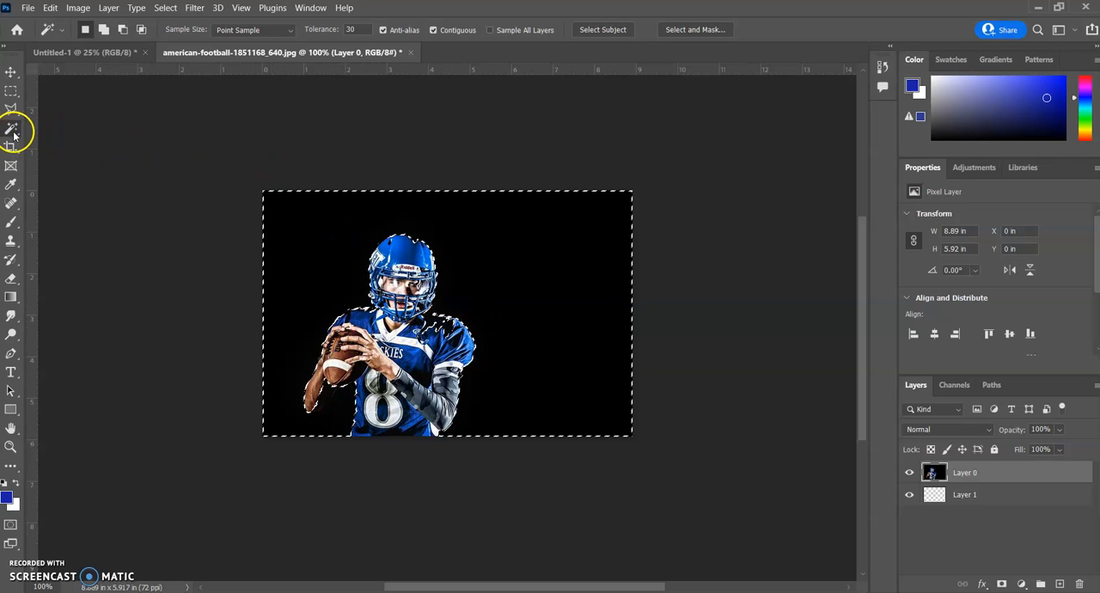
pyautogui.click(385, 226)
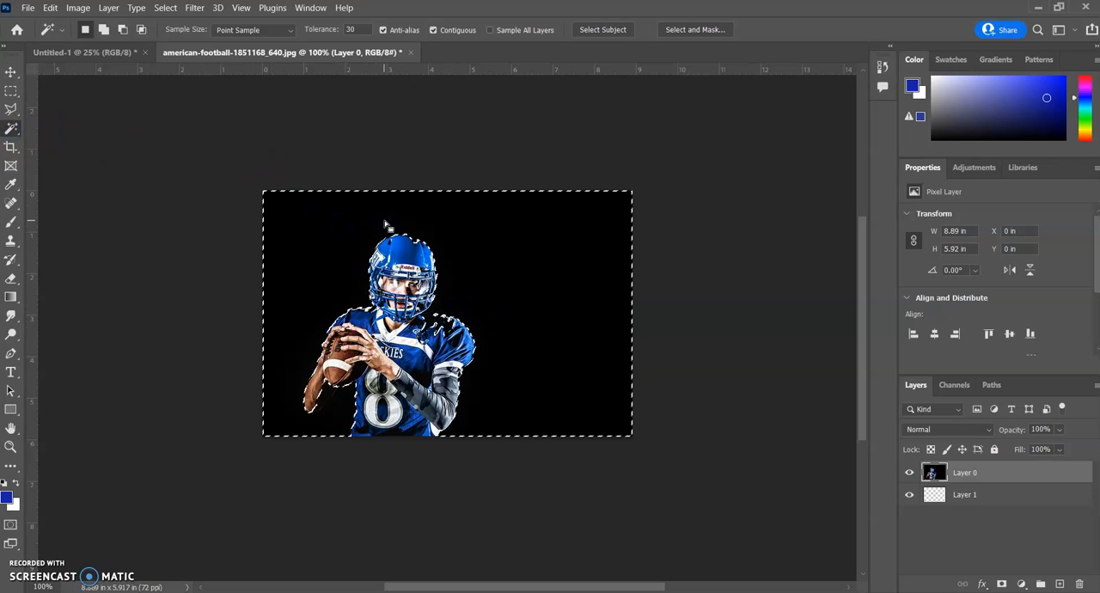
# Step: Lower the Magic Wand tolerance to 11 and select the black background around the player again
pyautogui.click(348, 29)
pyautogui.write('11')
pyautogui.click(473, 270)
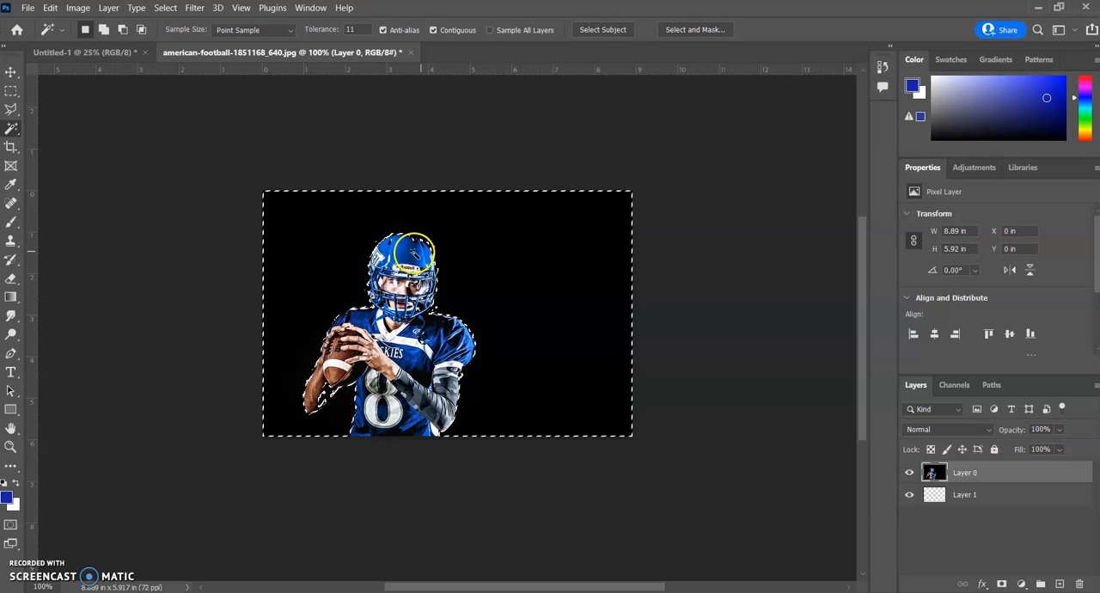
pyautogui.click(319, 278)
pyautogui.click(312, 271)
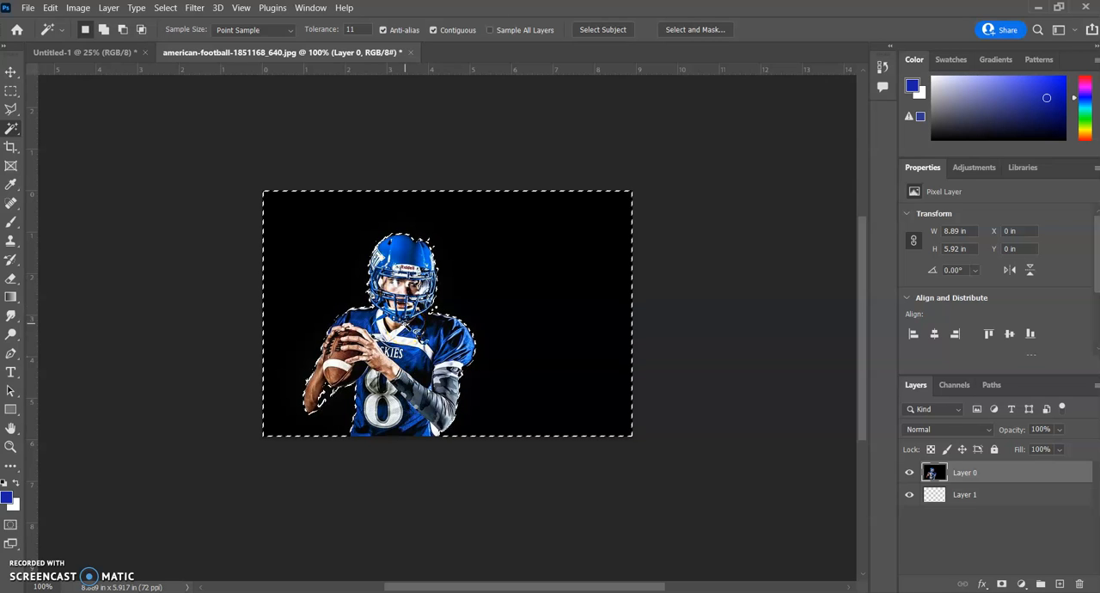
# Step: Invert the selection to the player, try cutting the player from Layer 0, undo the cut, and clear the selection
pyautogui.click(166, 8)
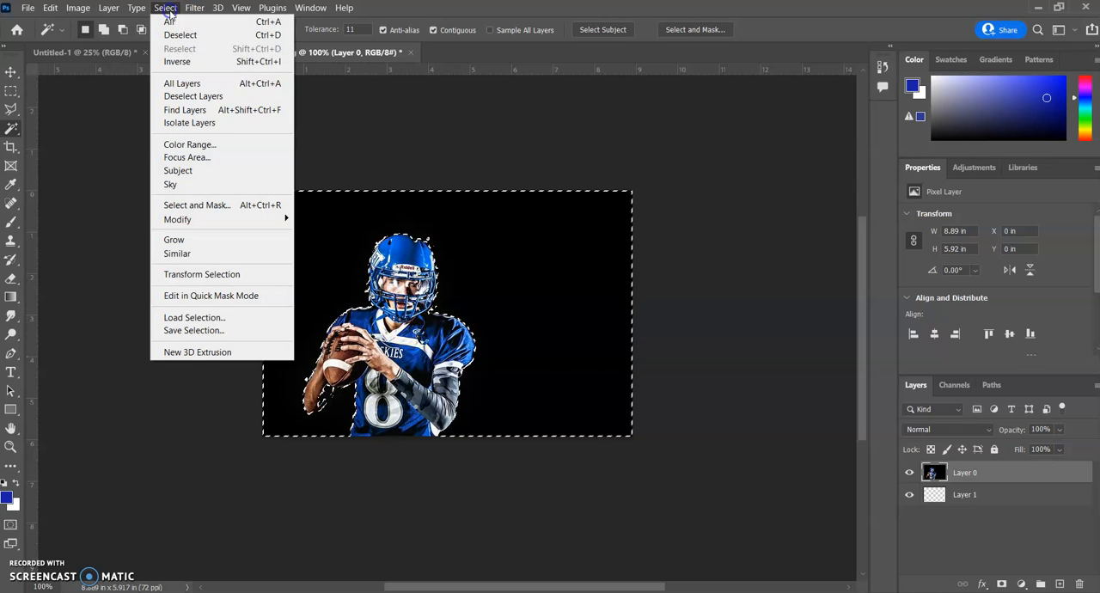
pyautogui.click(177, 64)
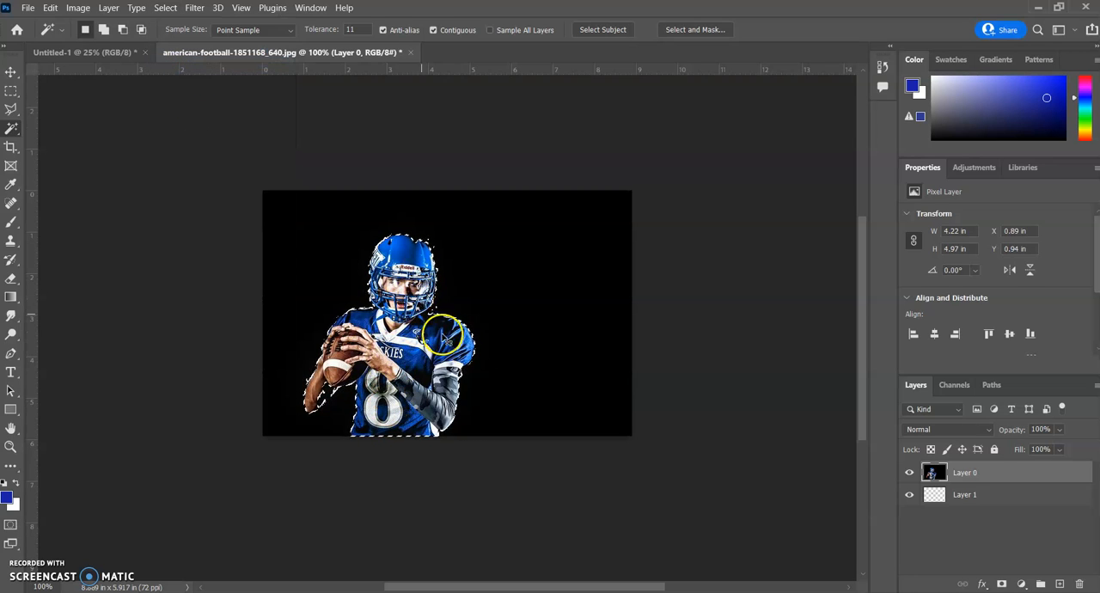
pyautogui.hotkey('ctrl', 'x')
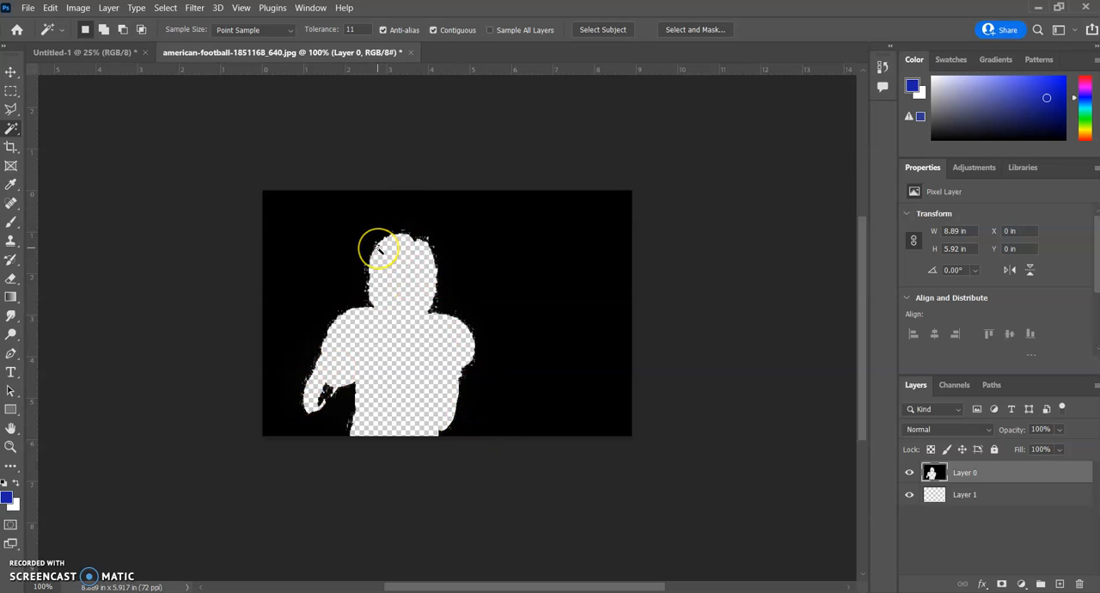
pyautogui.hotkey('ctrl', 'z')
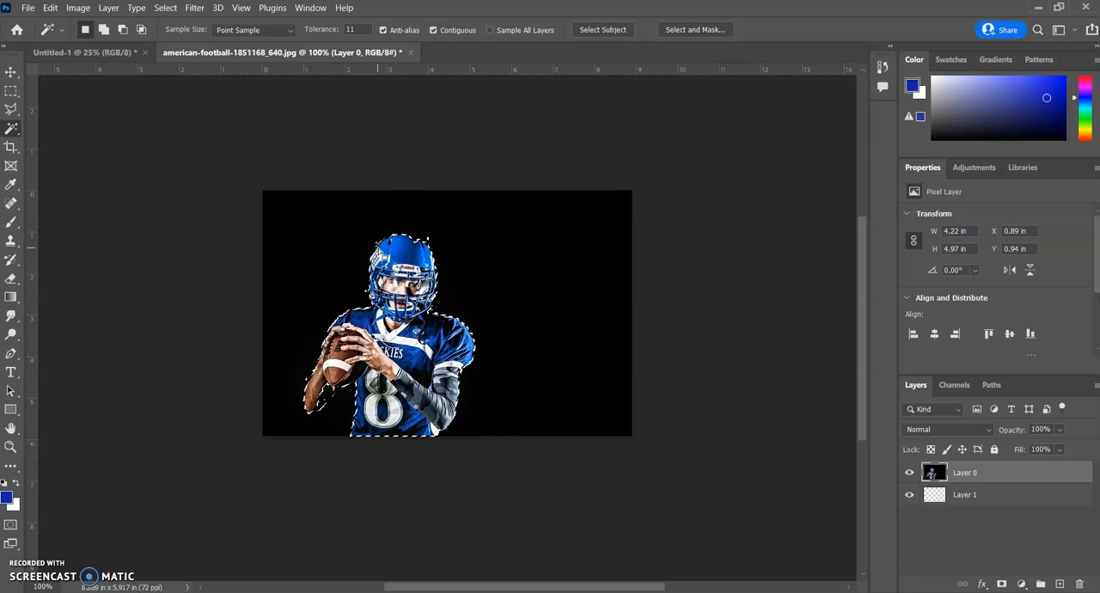
pyautogui.hotkey('ctrl', 'd')
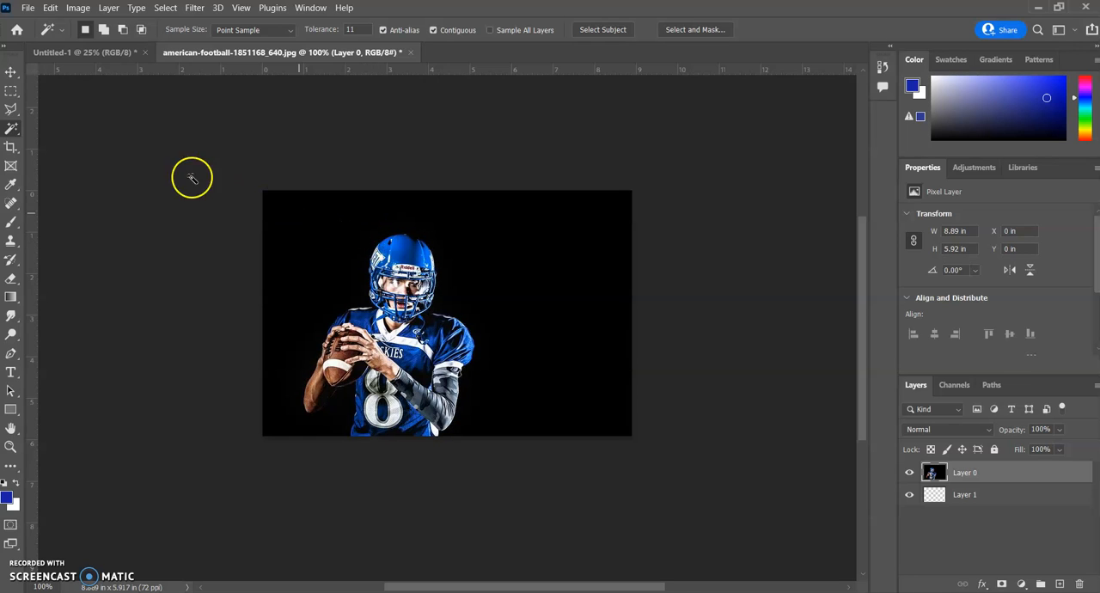
# Step: Select the player with the Object Selection tool by framing the whole figure in a rectangle
pyautogui.rightClick(11, 129)
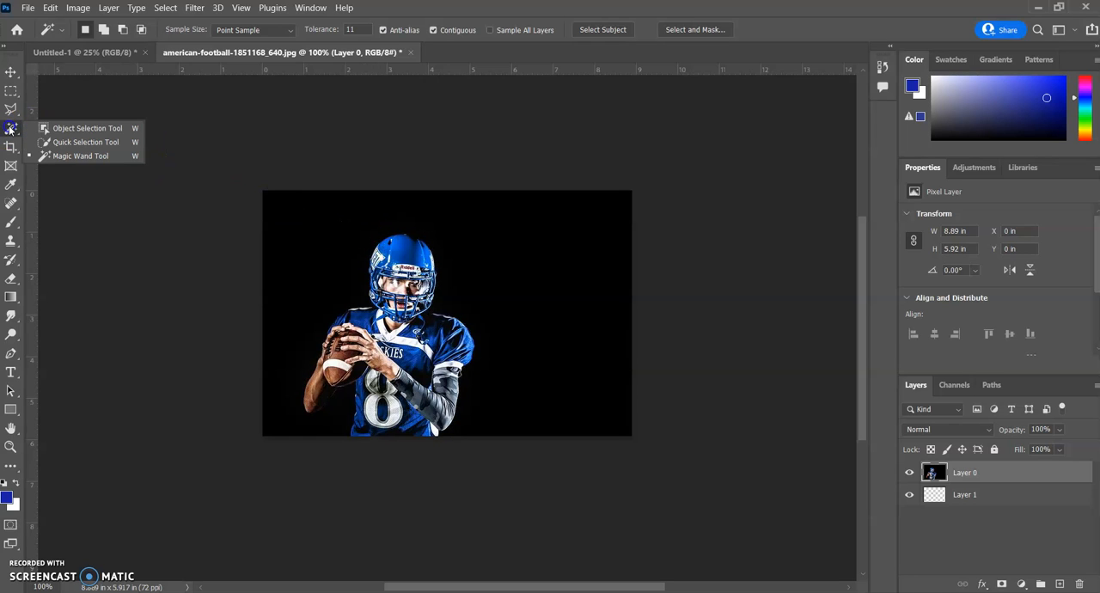
pyautogui.click(86, 130)
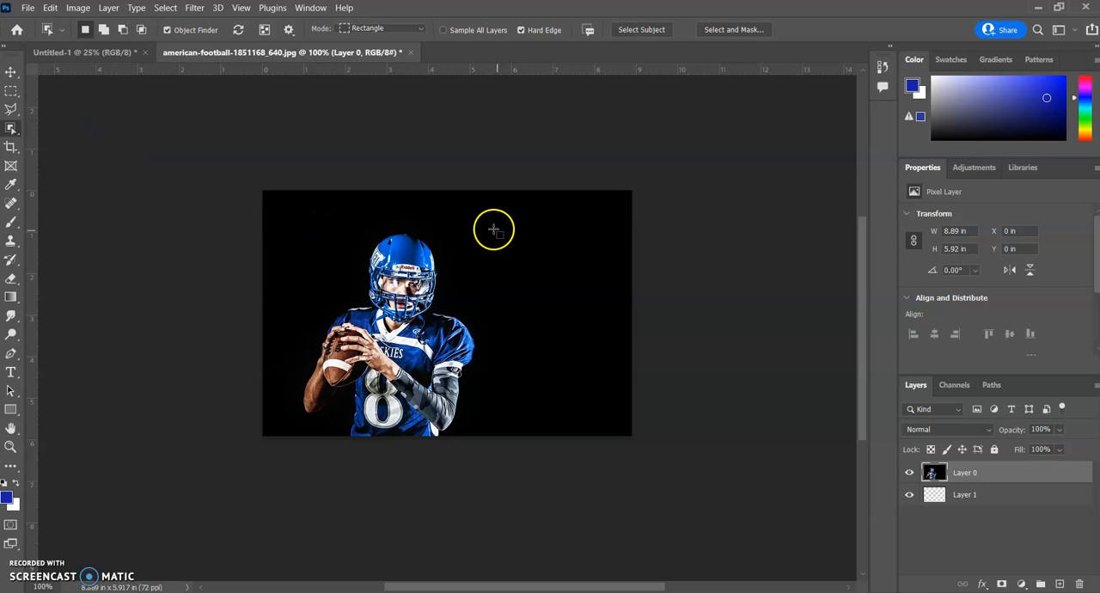
pyautogui.moveTo(499, 211); pyautogui.dragTo(312, 435)
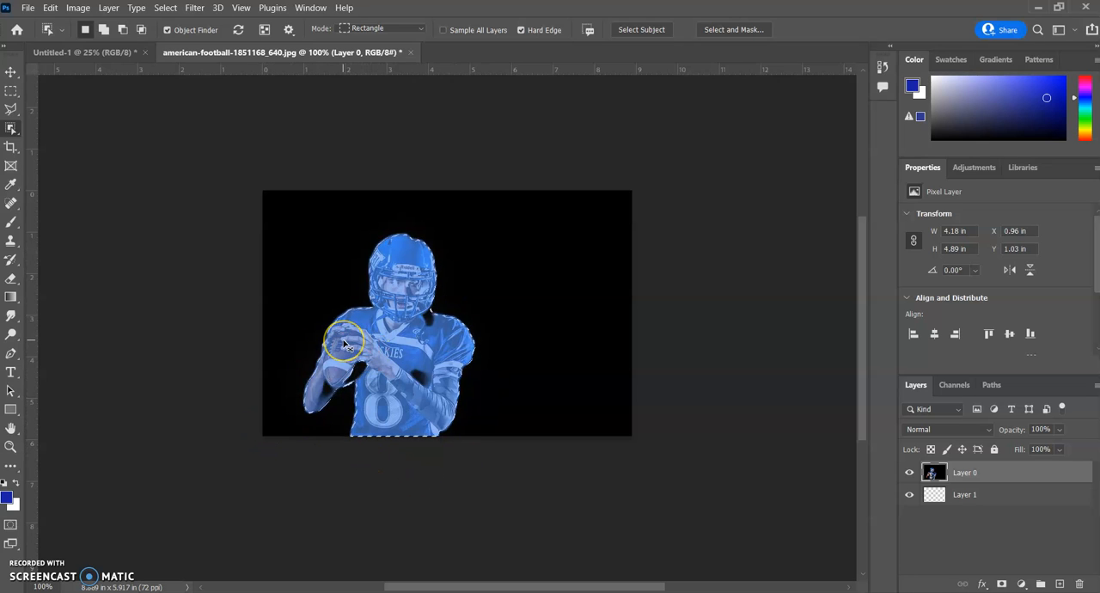
# Step: Cut the selected player out of Layer 0, hide that layer, and paste the player onto a new layer
pyautogui.press('Delete')
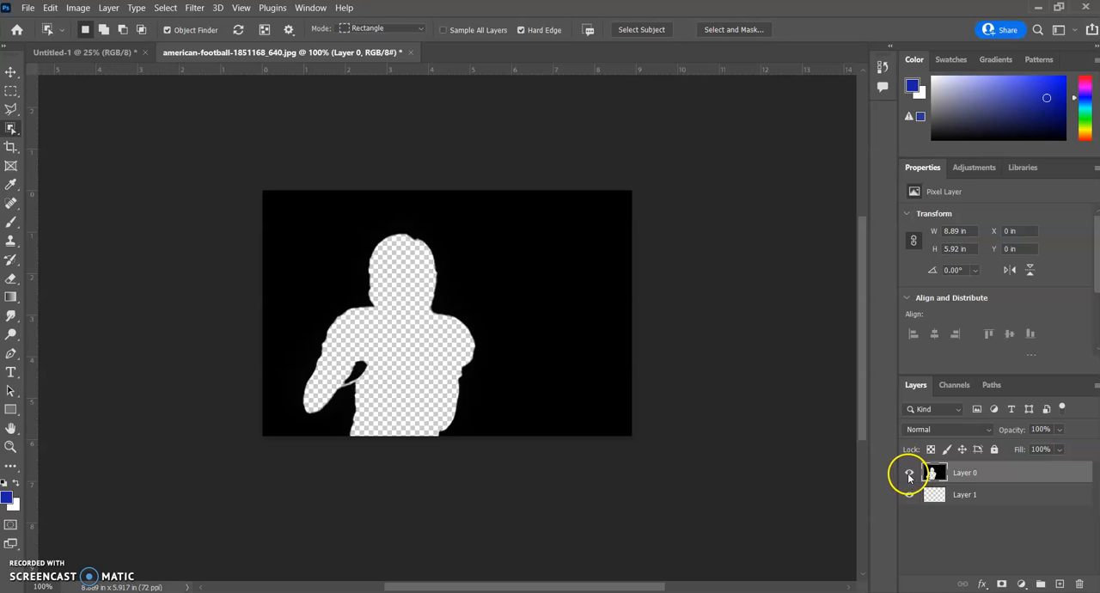
pyautogui.click(909, 472)
pyautogui.hotkey('ctrl', 'v')
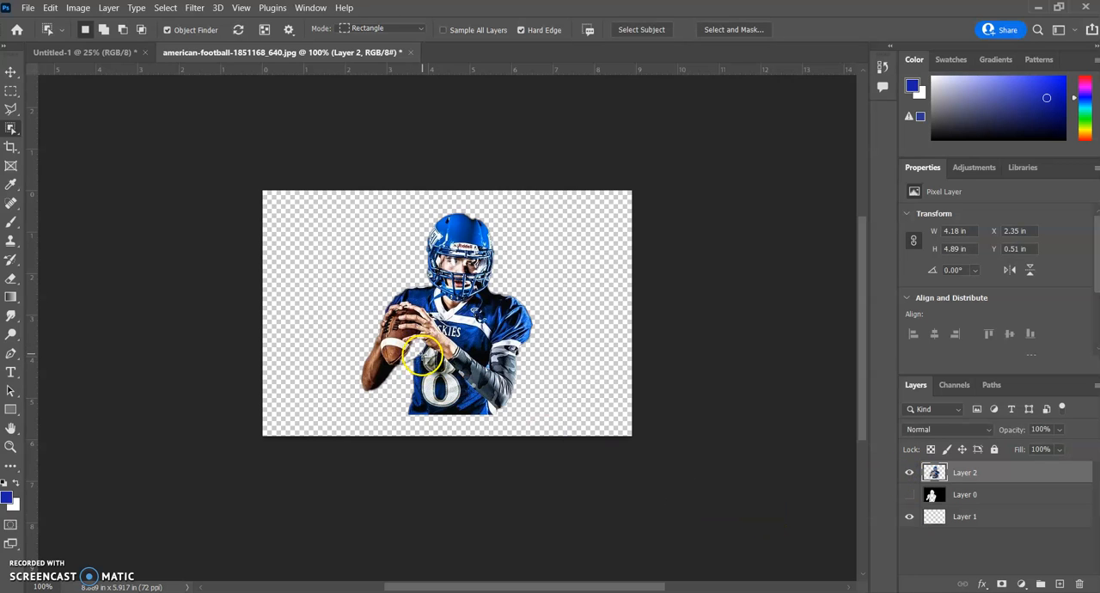
# Step: Undo the pasted player layer, the hiding of Layer 0 and the cut, and clear the selection
pyautogui.hotkey('ctrl', 'z')
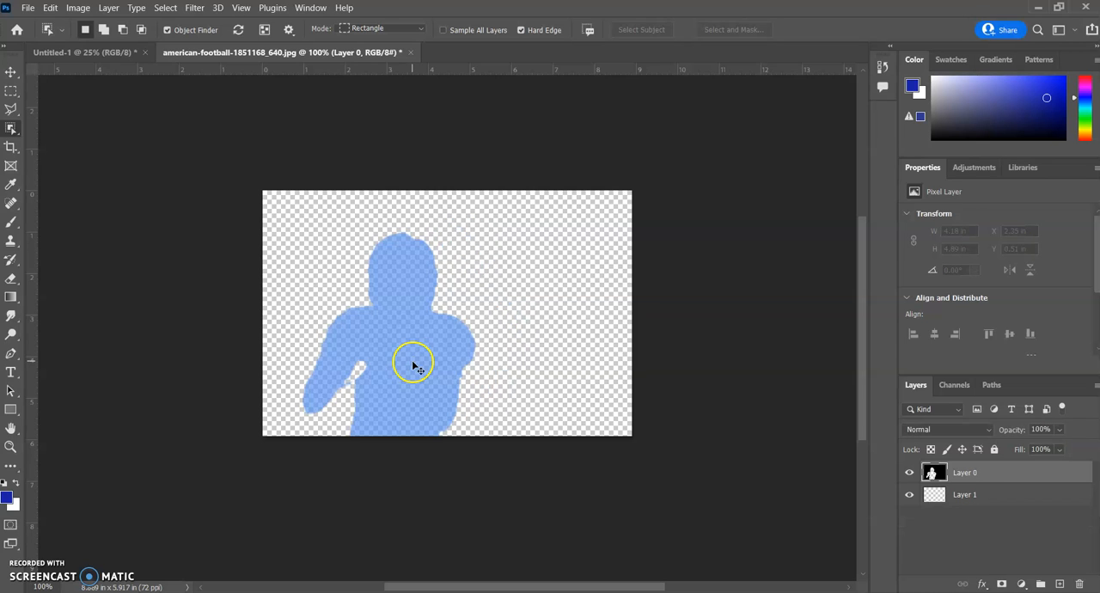
pyautogui.hotkey('ctrl', 'z')
pyautogui.hotkey('ctrl', 'd')
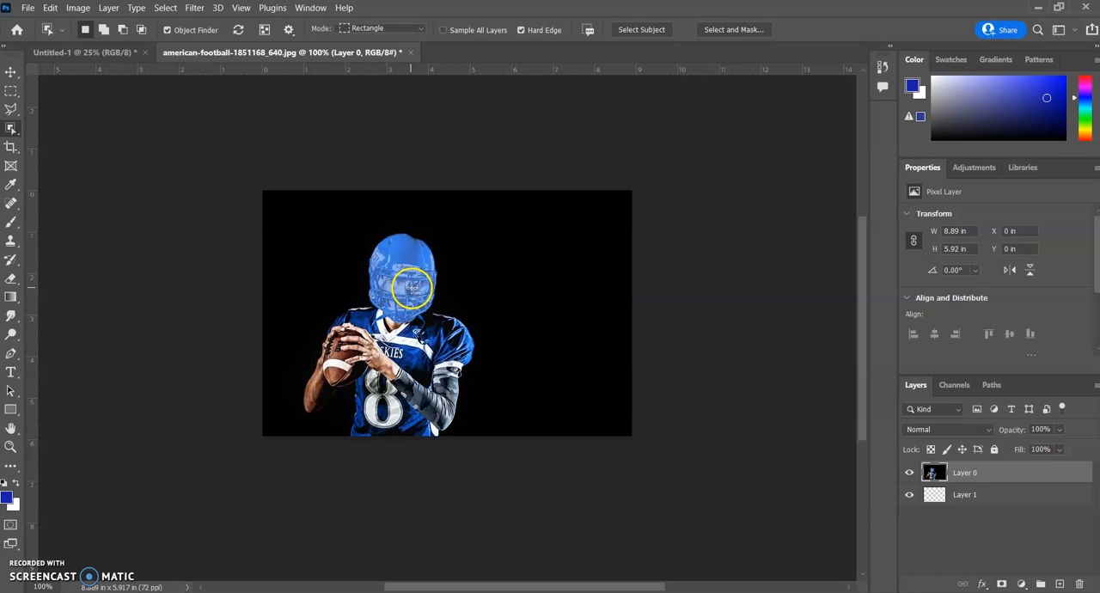
# Step: Reselect the whole player, including the helmet and ball, with an Object Selection rectangle around the figure
pyautogui.click(414, 288)
pyautogui.click(332, 364)
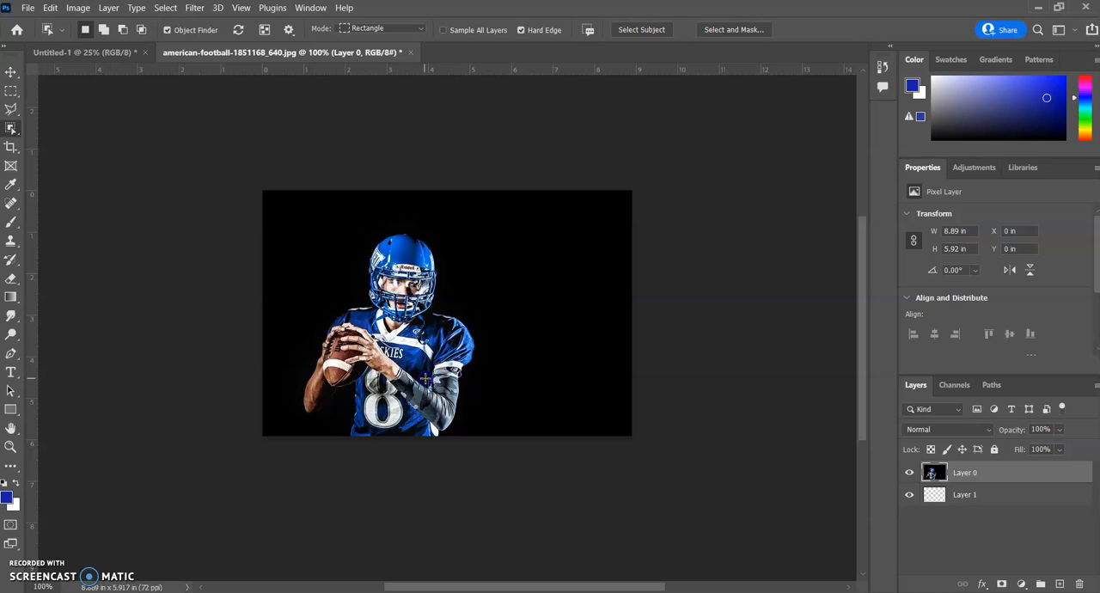
pyautogui.moveTo(497, 436); pyautogui.dragTo(290, 221)
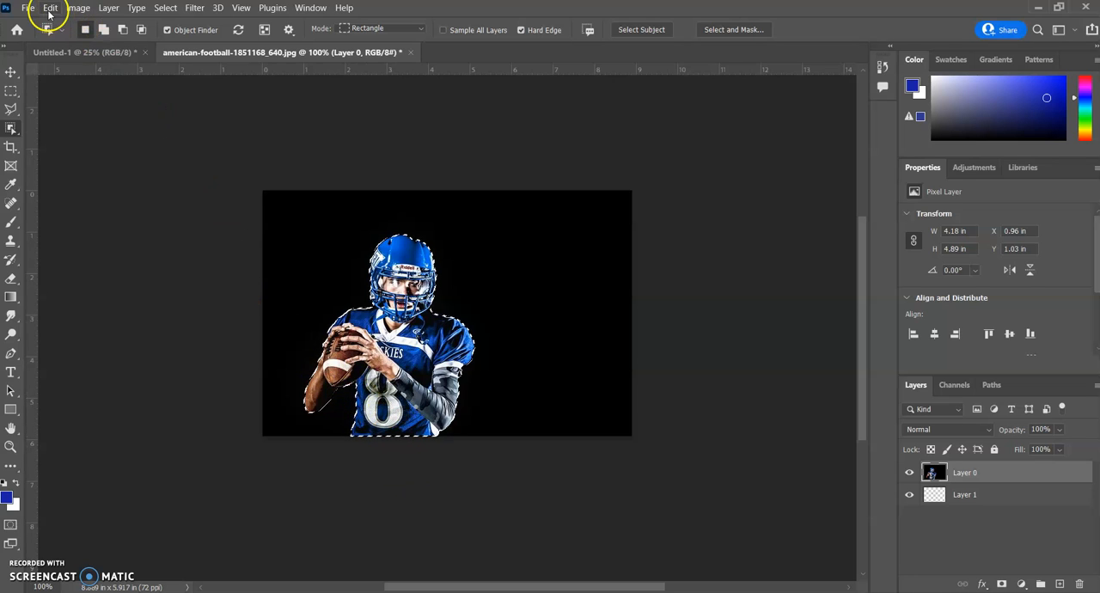
# Step: Cut the player onto a new layer and move it over the cutout to about X 1.03 in, Y 1.03 in
pyautogui.hotkey('ctrl', 'x')
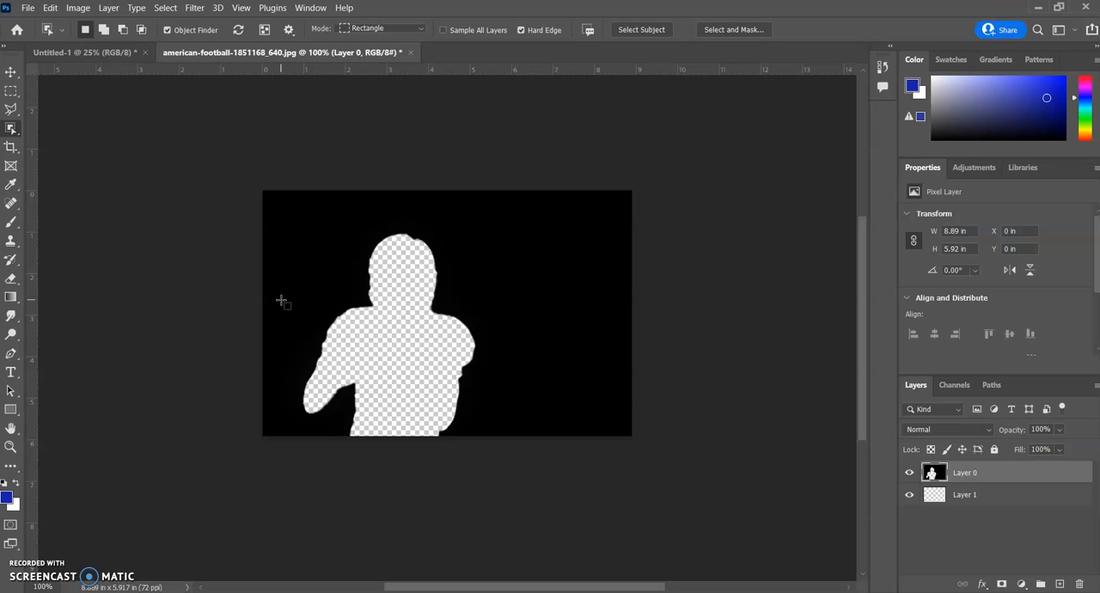
pyautogui.hotkey('ctrl', 'v')
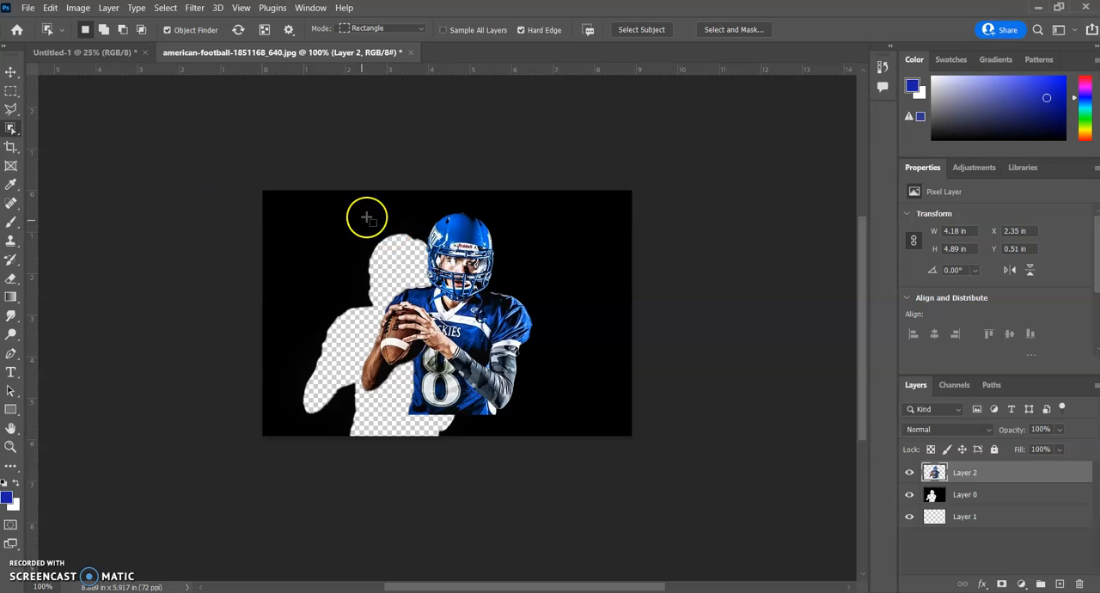
pyautogui.click(10, 74)
pyautogui.moveTo(455, 259); pyautogui.dragTo(399, 286)
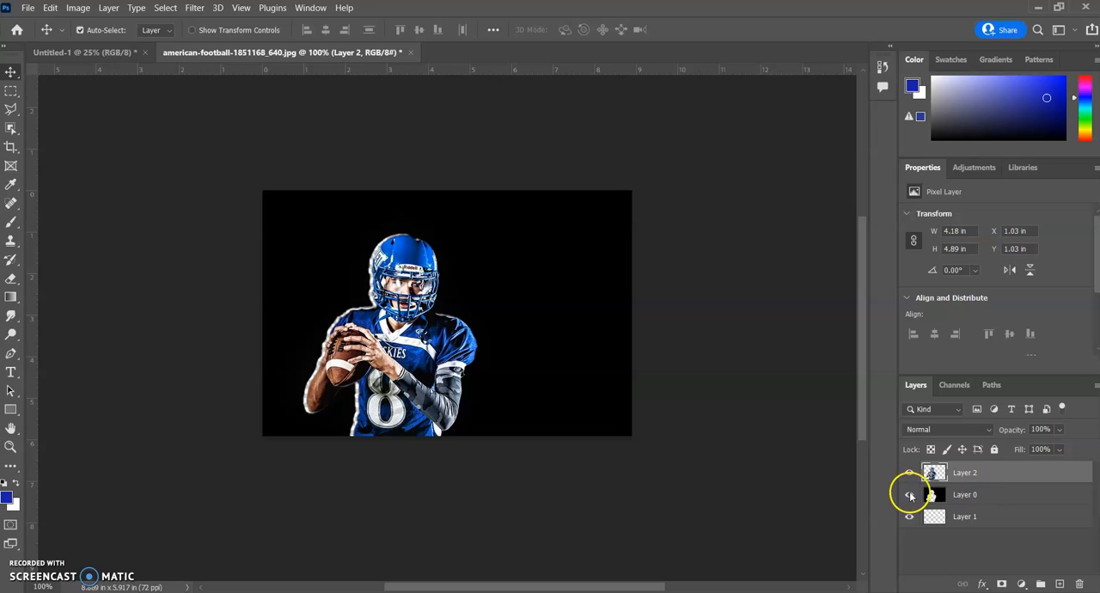
# Step: Hide and show Layer 2 and Layer 0 to compare the separated player with the background
pyautogui.click(909, 475)
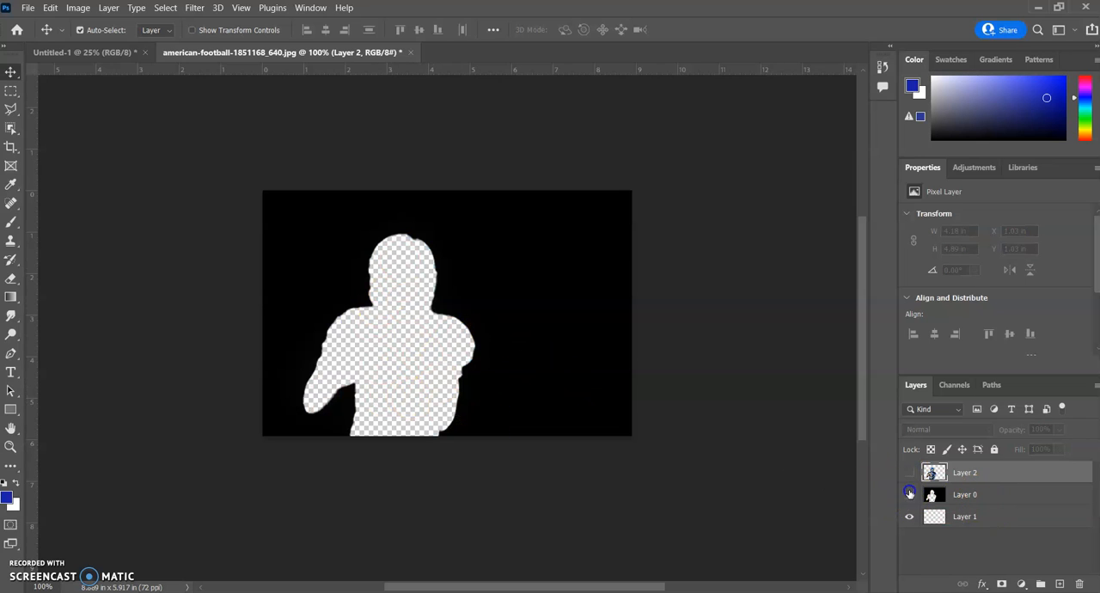
pyautogui.click(908, 496)
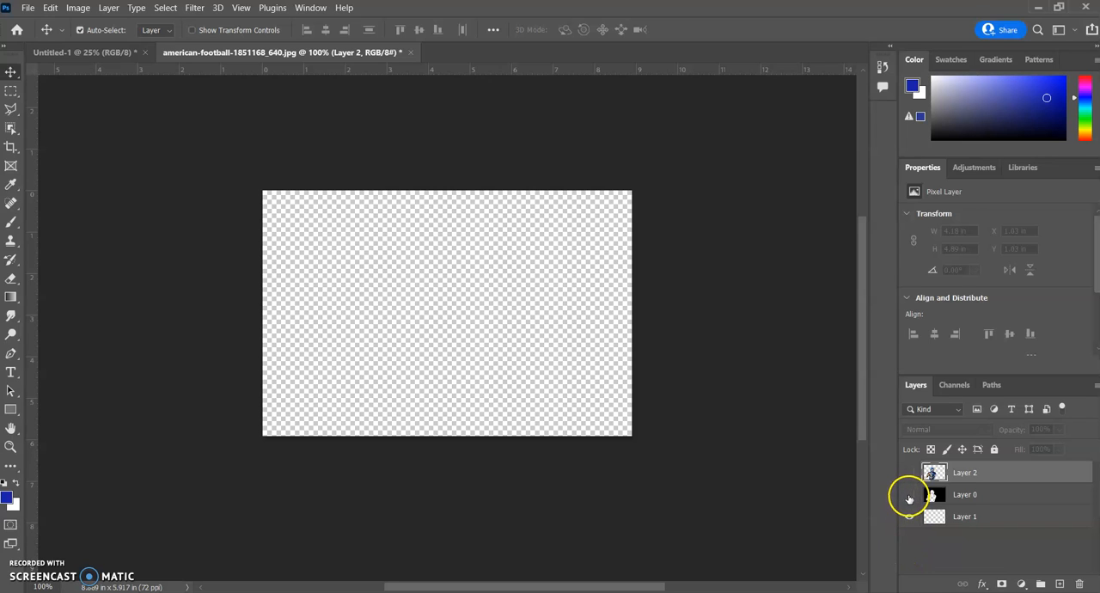
pyautogui.click(908, 496)
pyautogui.click(909, 473)
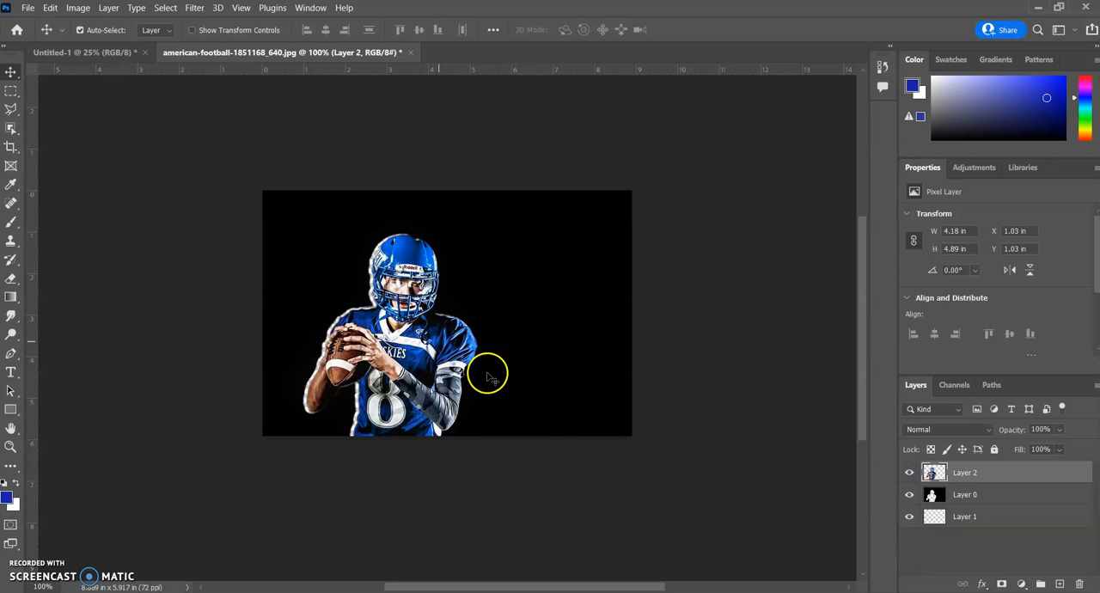
# Step: Delete Layer 0 with the black background, keeping the cut-out player on Layer 2
pyautogui.click(909, 517)
pyautogui.click(978, 497)
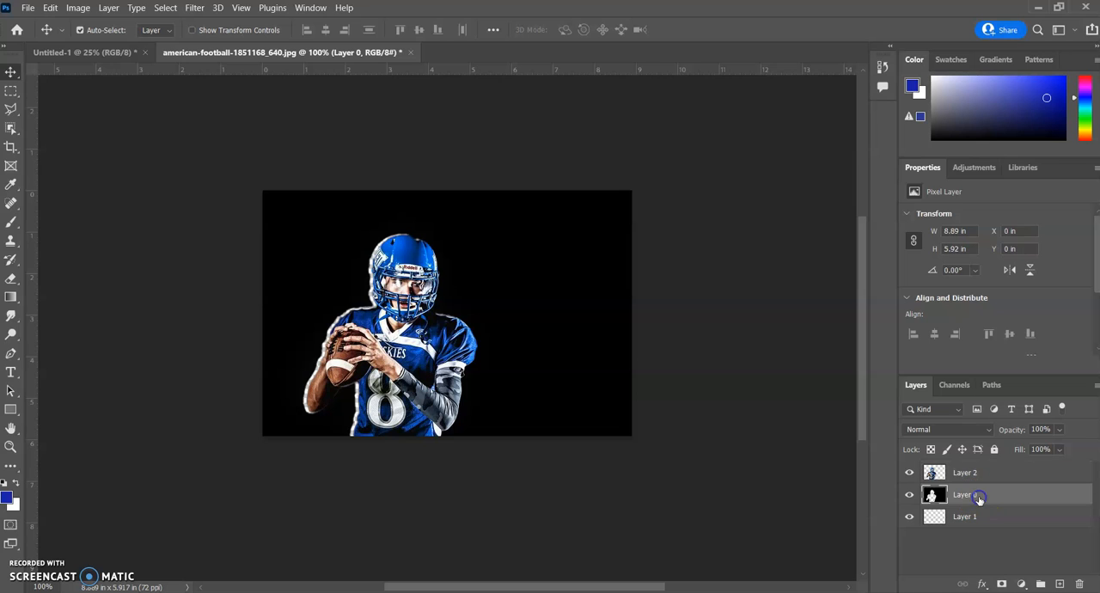
pyautogui.moveTo(986, 498); pyautogui.dragTo(1080, 583)
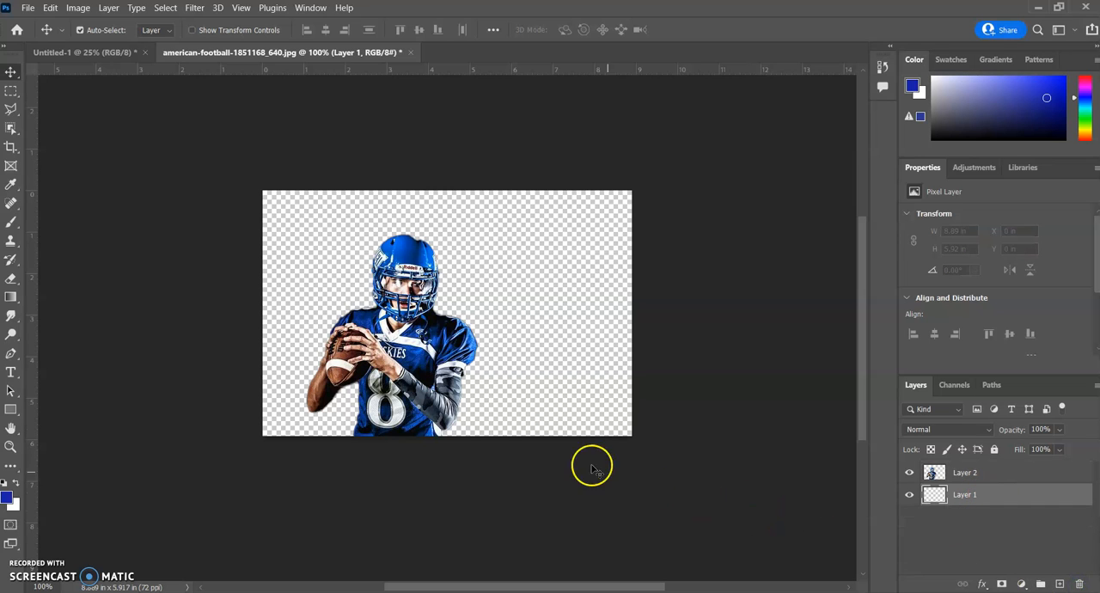